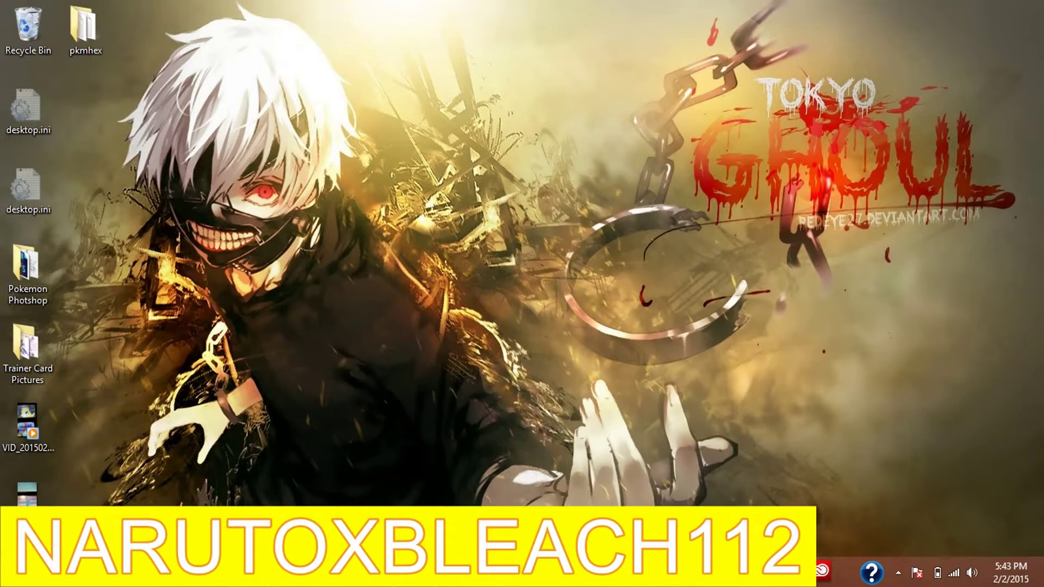
- Launch WordPad from the desktop to get a blank document
{"action": "left_click", "coordinate": [167, 20]}
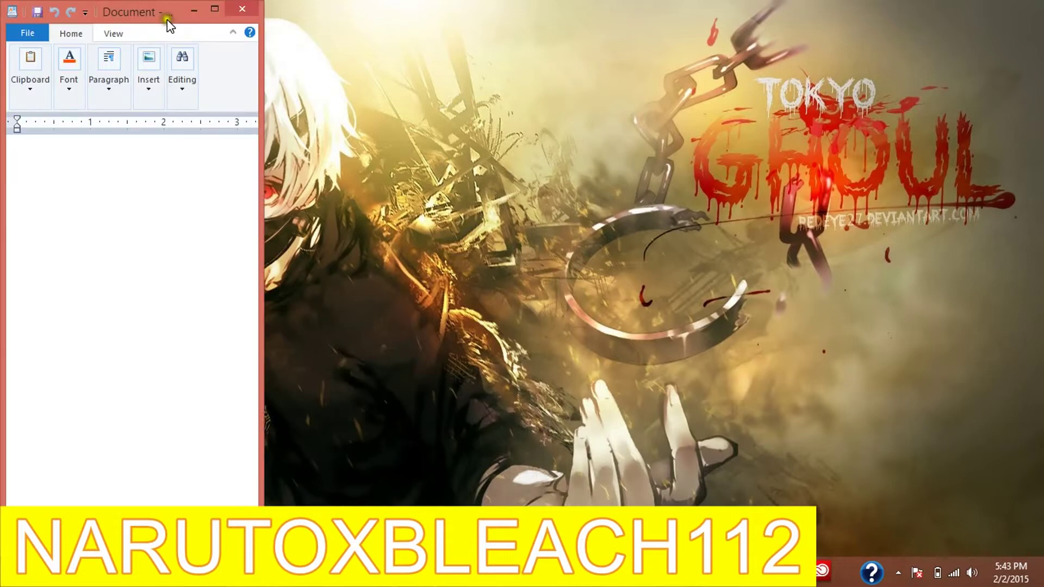
- Type '9.1-9.5 v' at 72 pt in maximized WordPad, then close it without saving
{"action": "double_click", "coordinate": [167, 19]}
{"action": "left_click", "coordinate": [191, 54]}
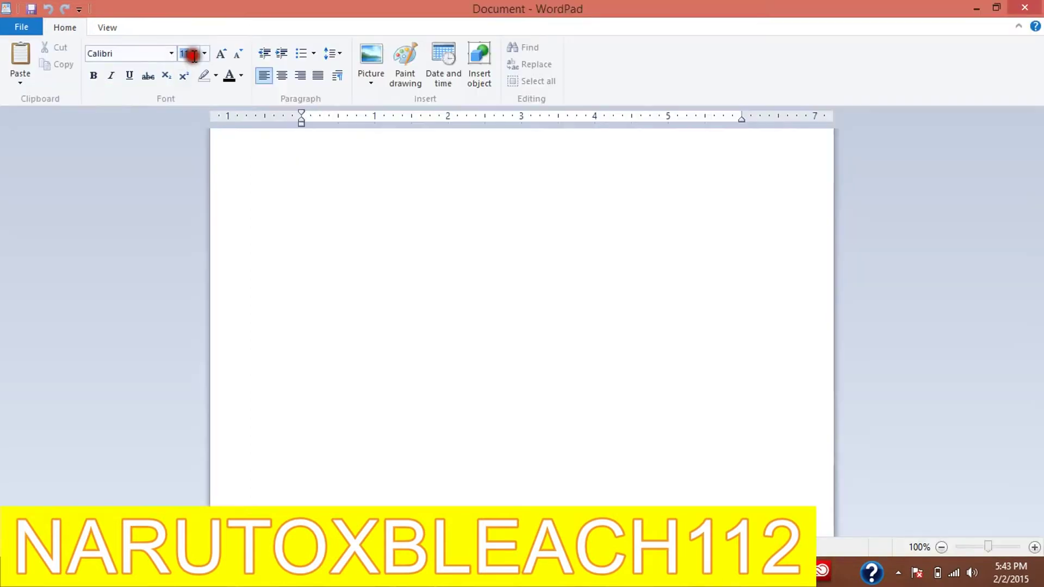
{"action": "left_click", "coordinate": [204, 53]}
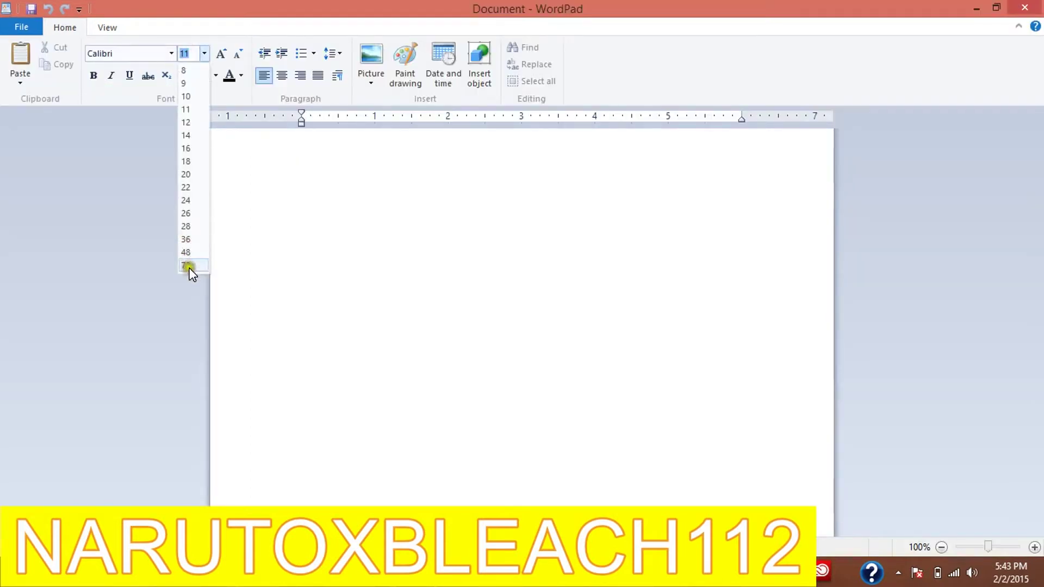
{"action": "left_click", "coordinate": [189, 265]}
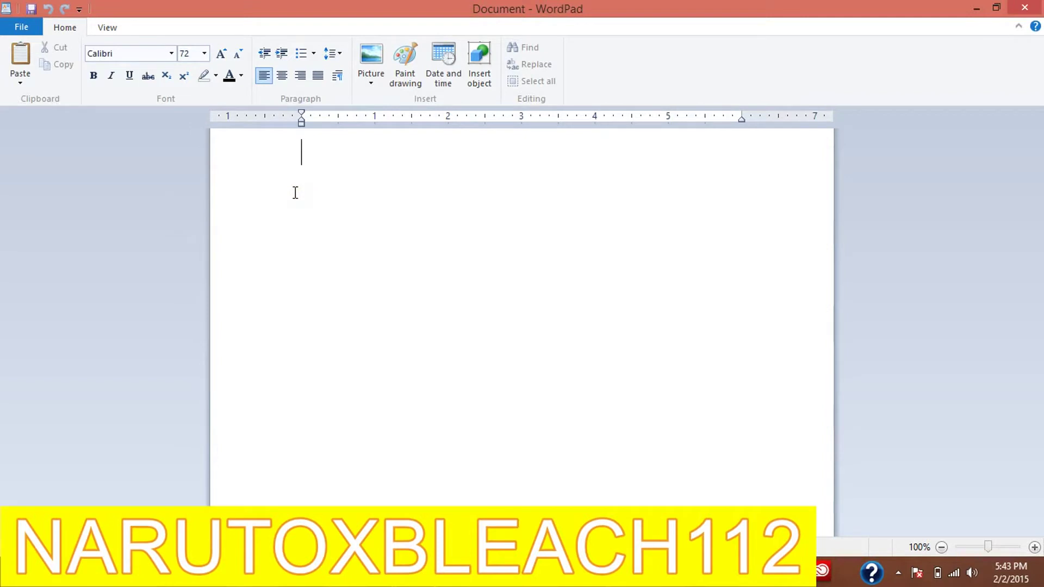
{"action": "type", "text": "9.1-"}
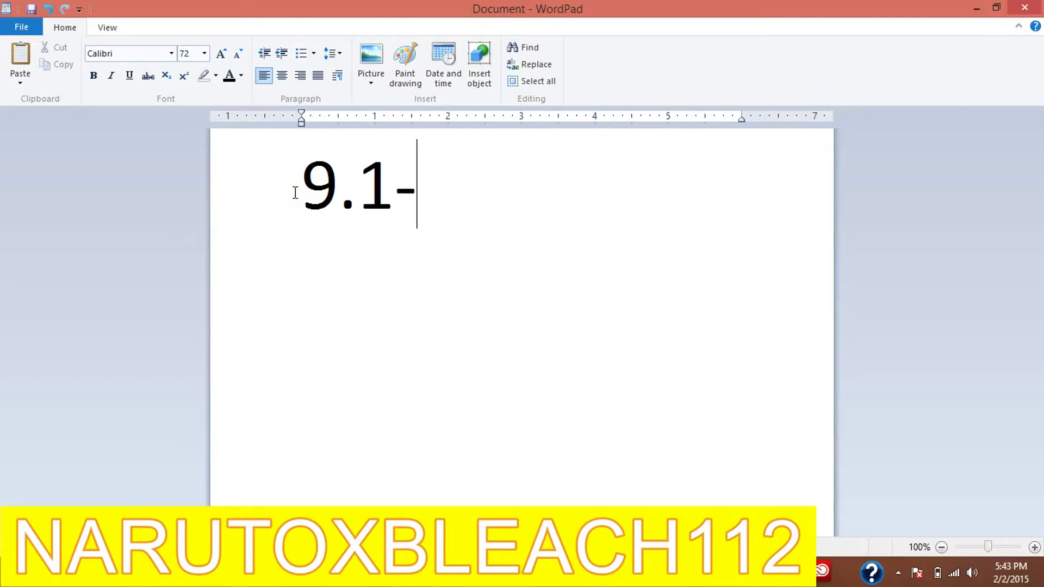
{"action": "type", "text": "9.5 v"}
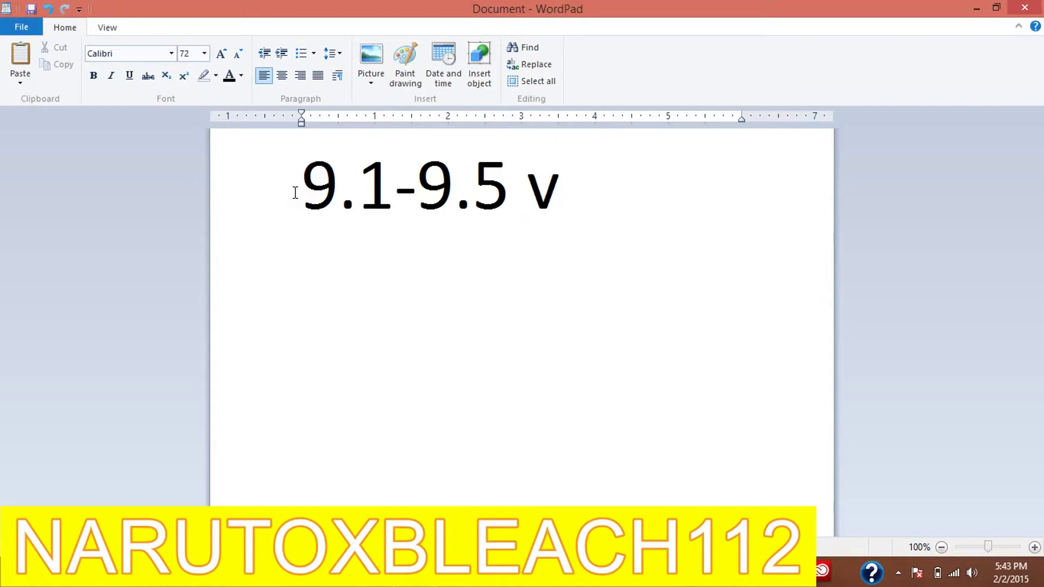
{"action": "left_click", "coordinate": [1040, 6]}
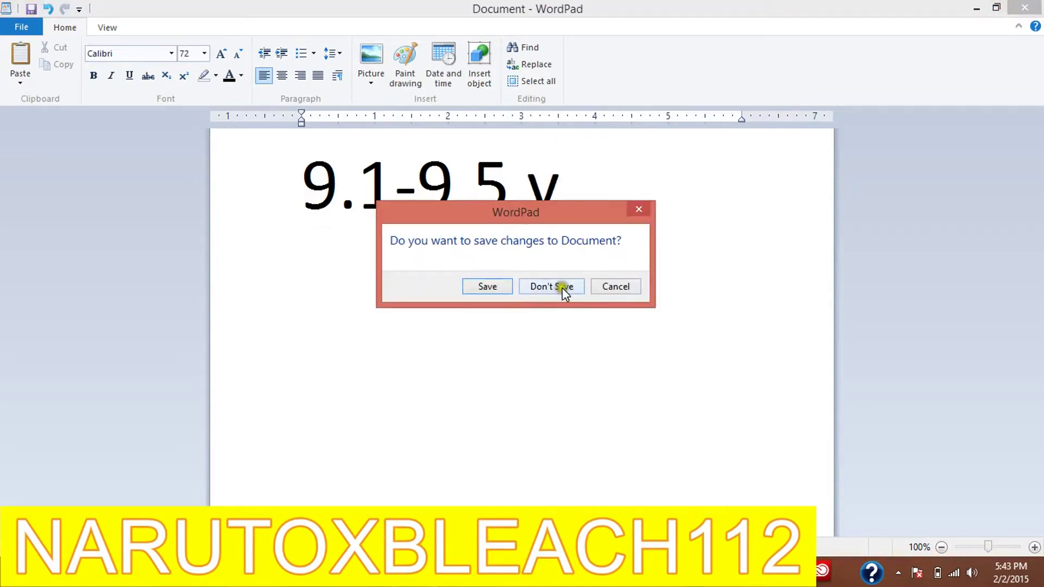
{"action": "left_click", "coordinate": [564, 293]}
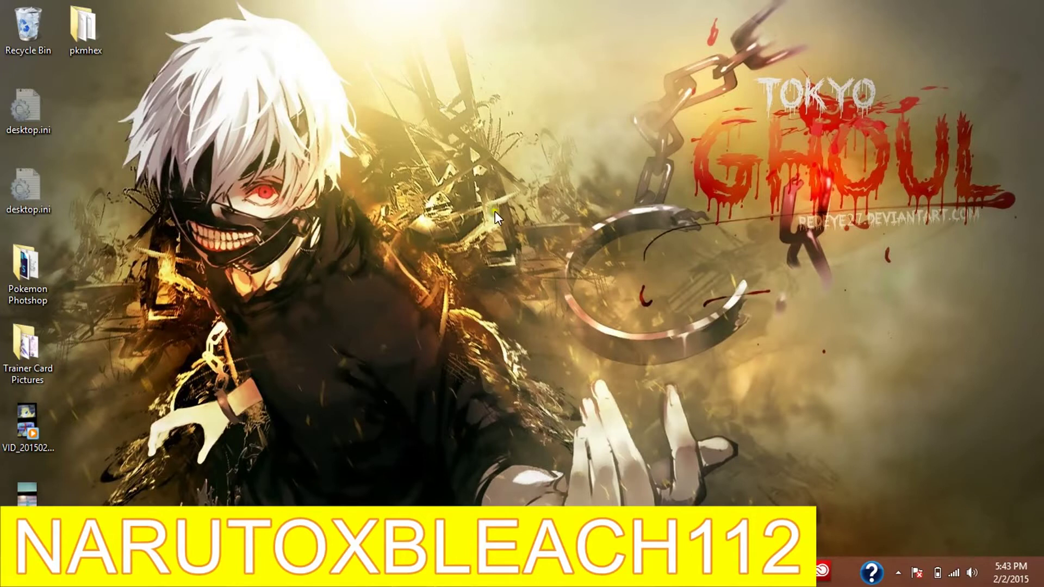
{"action": "mouse_move", "coordinate": [204, 574]}
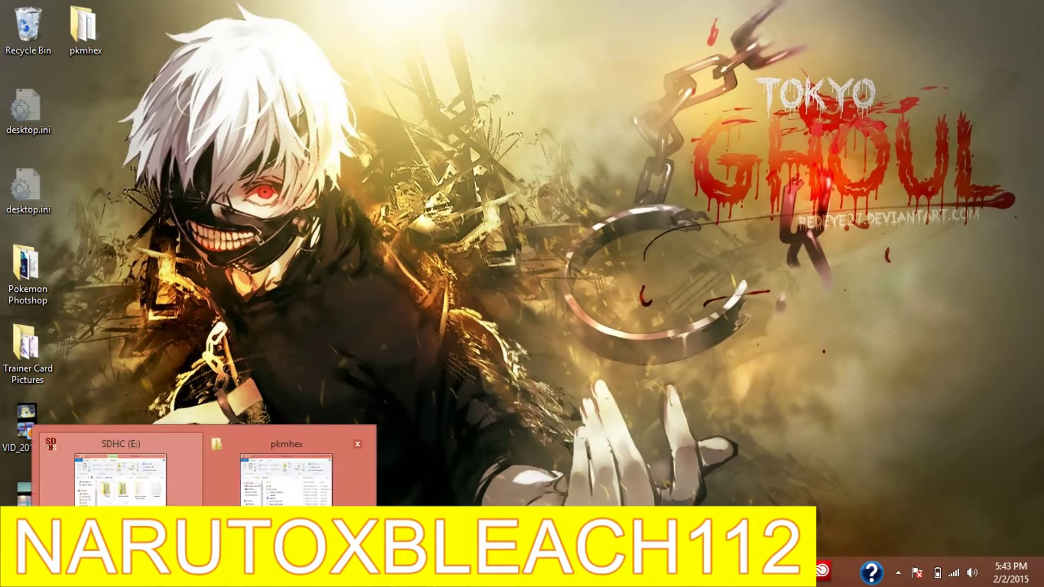
- Permanently delete code.bin, injectiondebug.bin and pokemon.ekx from SDHC (E:), then restore the window size
{"action": "left_click", "coordinate": [121, 472]}
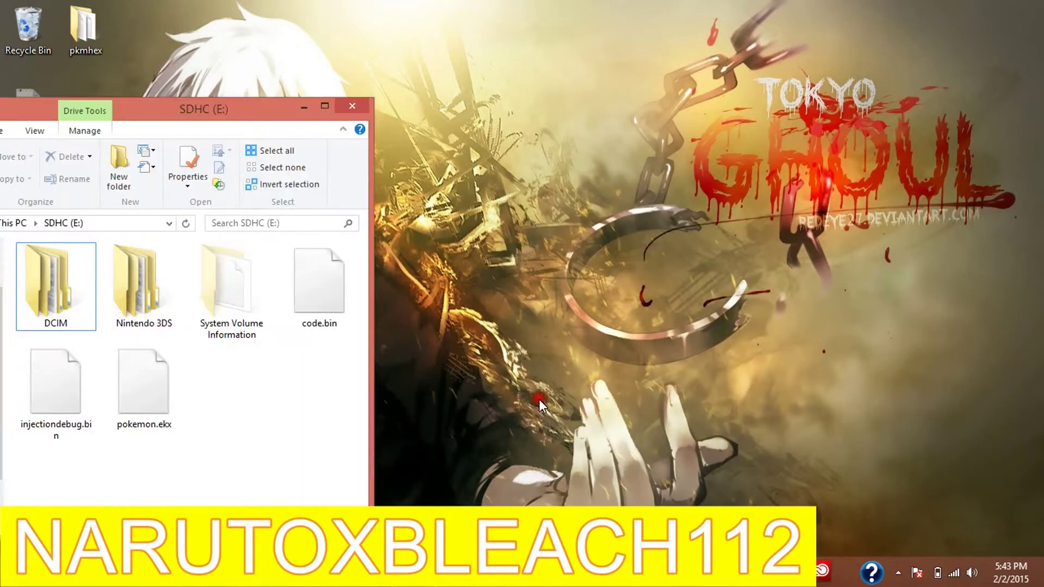
{"action": "double_click", "coordinate": [231, 116]}
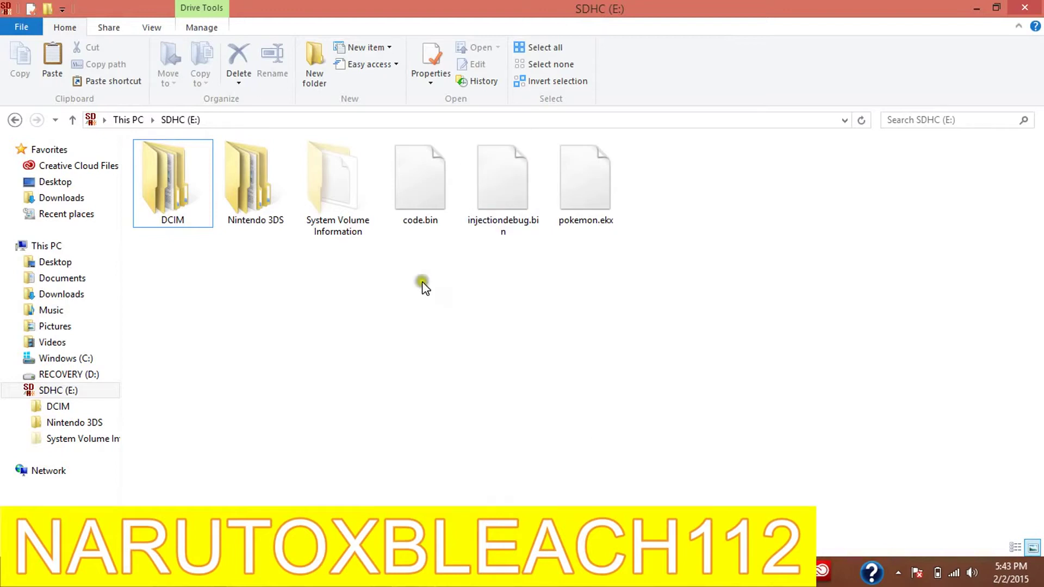
{"action": "left_click", "coordinate": [420, 223]}
{"action": "left_click_drag", "start_coordinate": [401, 266], "coordinate": [617, 151]}
{"action": "key", "text": "Delete"}
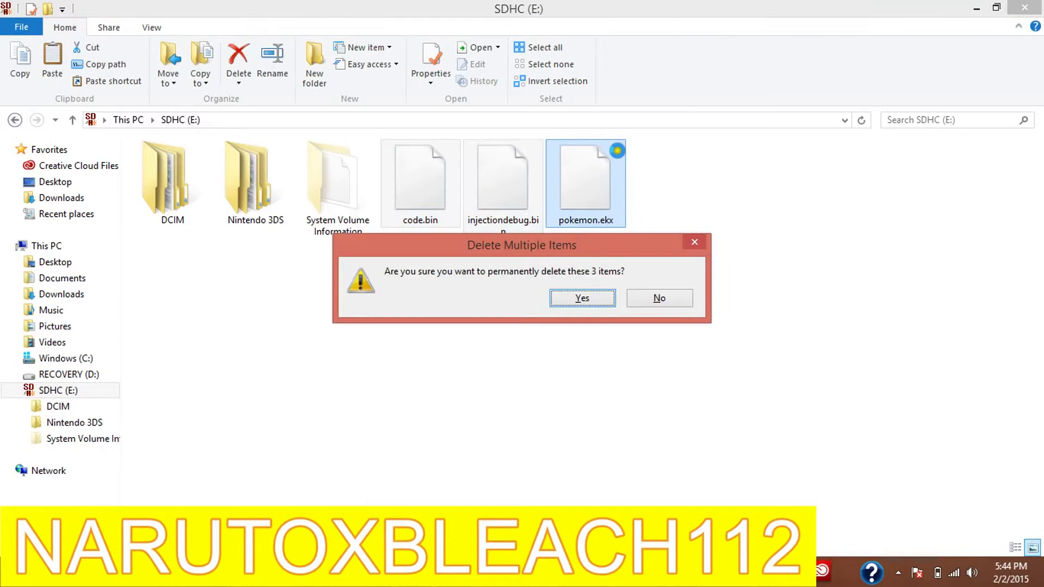
{"action": "left_click", "coordinate": [616, 298]}
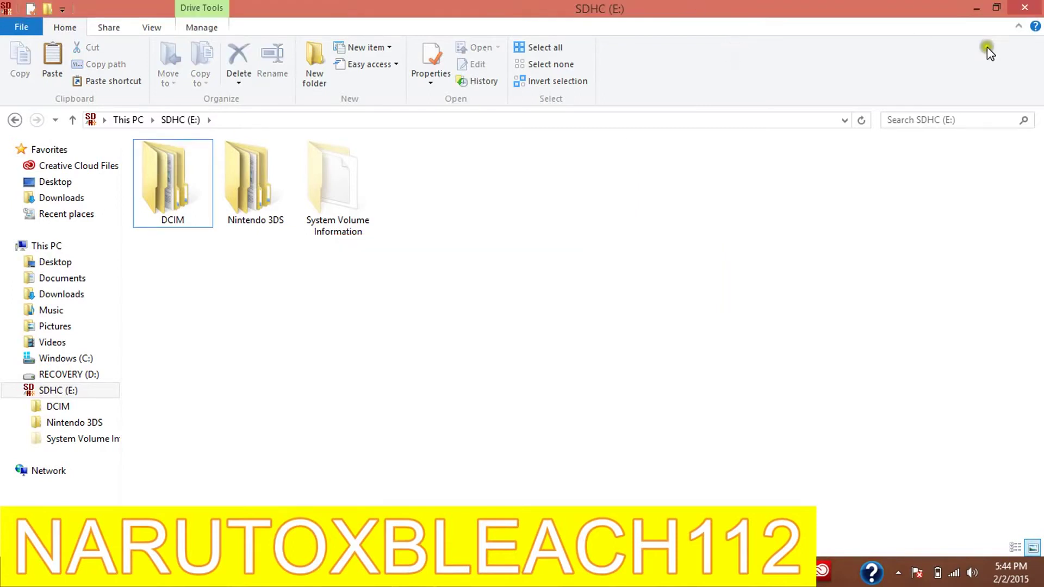
{"action": "left_click", "coordinate": [999, 8]}
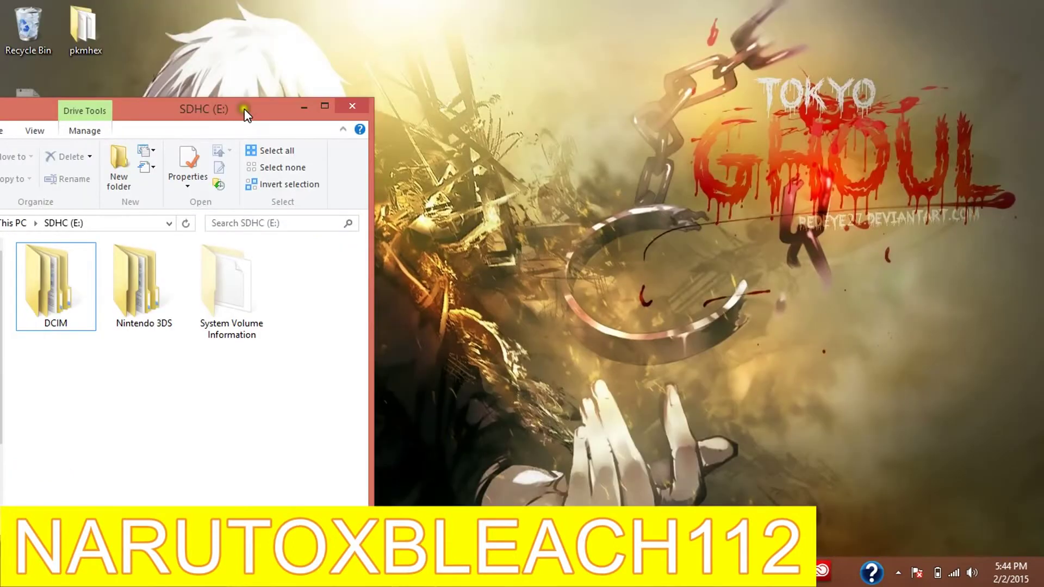
- Minimize the SDHC (E:) window and open the Species list on PKHeX's Main tab
{"action": "left_click_drag", "start_coordinate": [243, 108], "coordinate": [656, 76]}
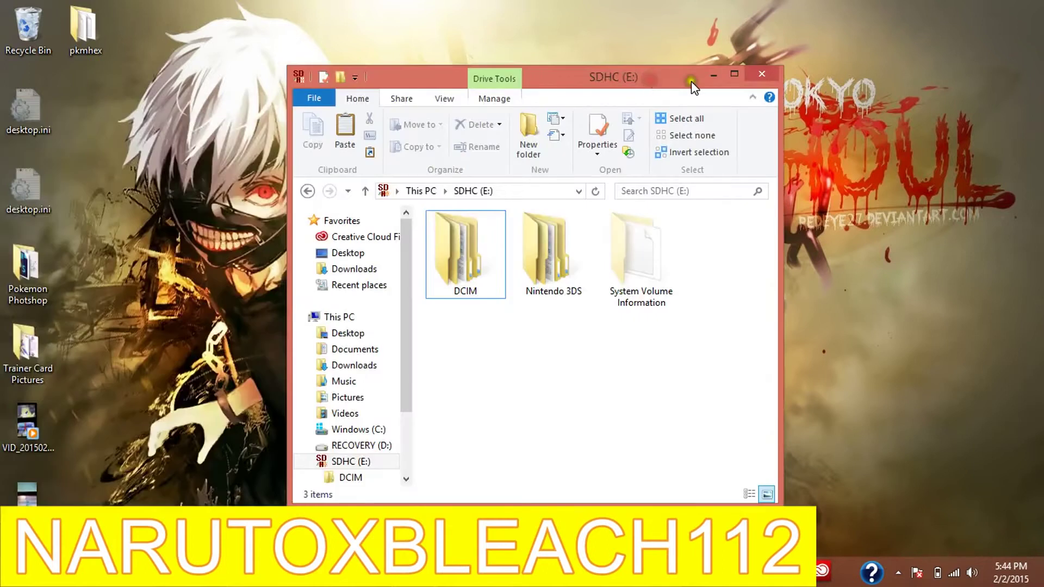
{"action": "left_click", "coordinate": [712, 74]}
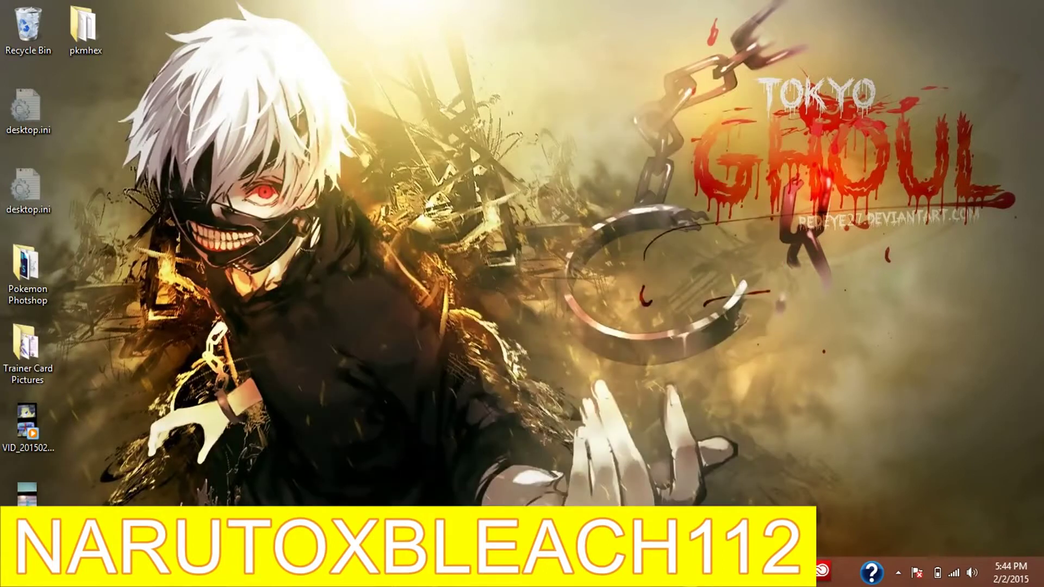
{"action": "left_click_drag", "start_coordinate": [527, 128], "coordinate": [478, 89]}
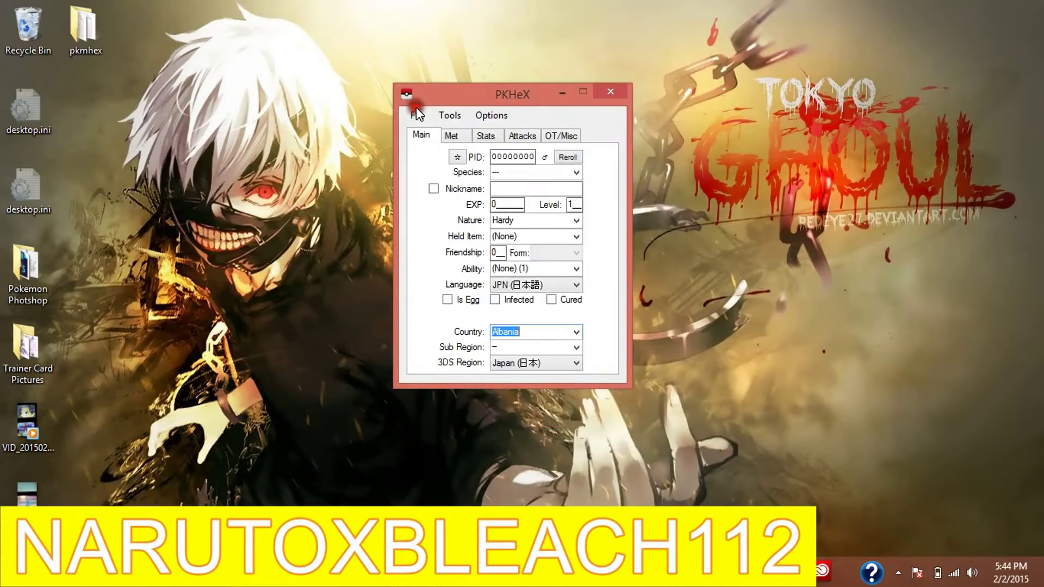
{"action": "left_click", "coordinate": [423, 115]}
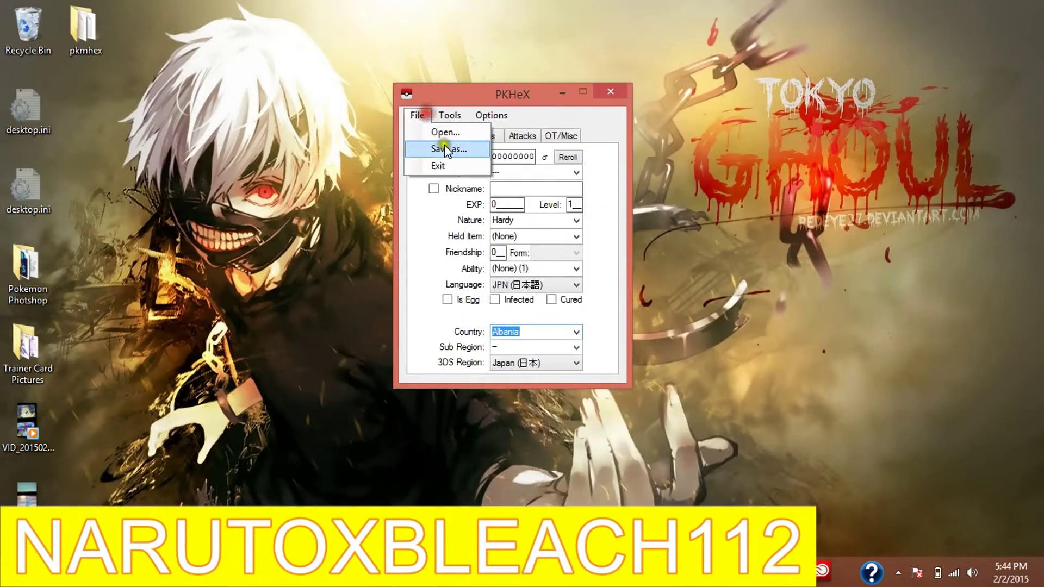
{"action": "key", "text": "Up"}
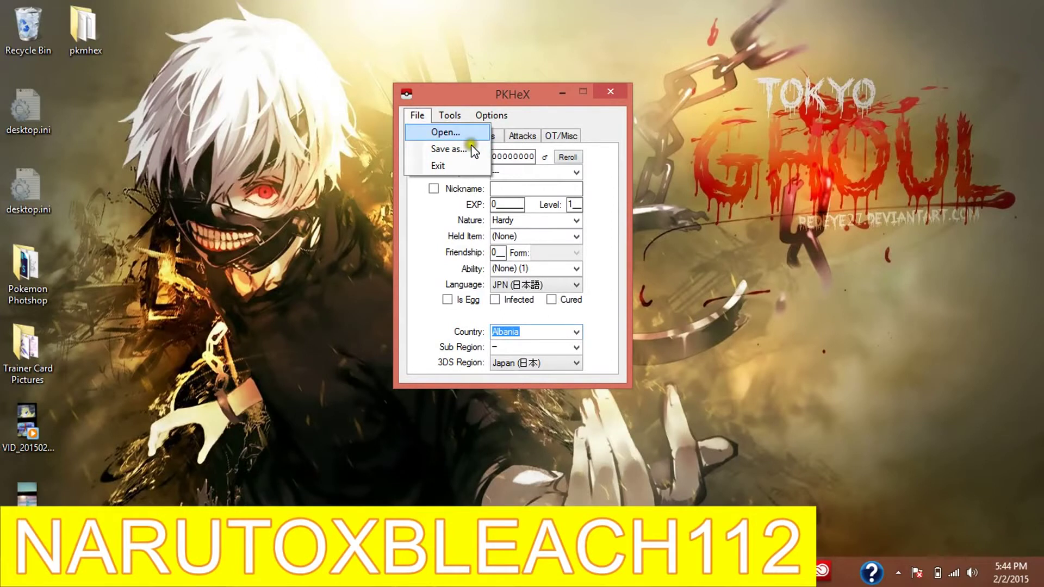
{"action": "left_click", "coordinate": [522, 135]}
{"action": "left_click", "coordinate": [420, 136]}
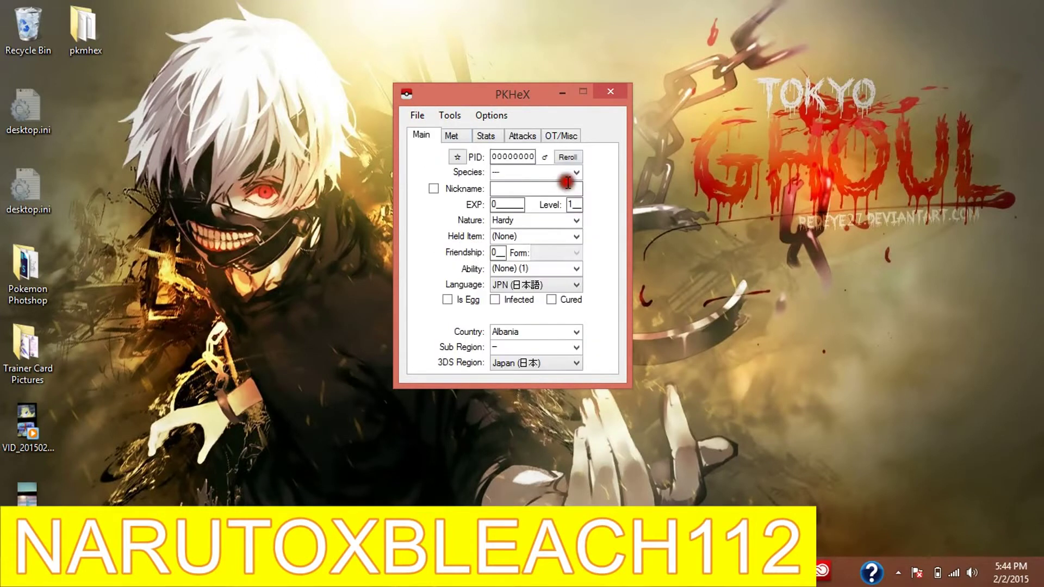
{"action": "left_click", "coordinate": [578, 172]}
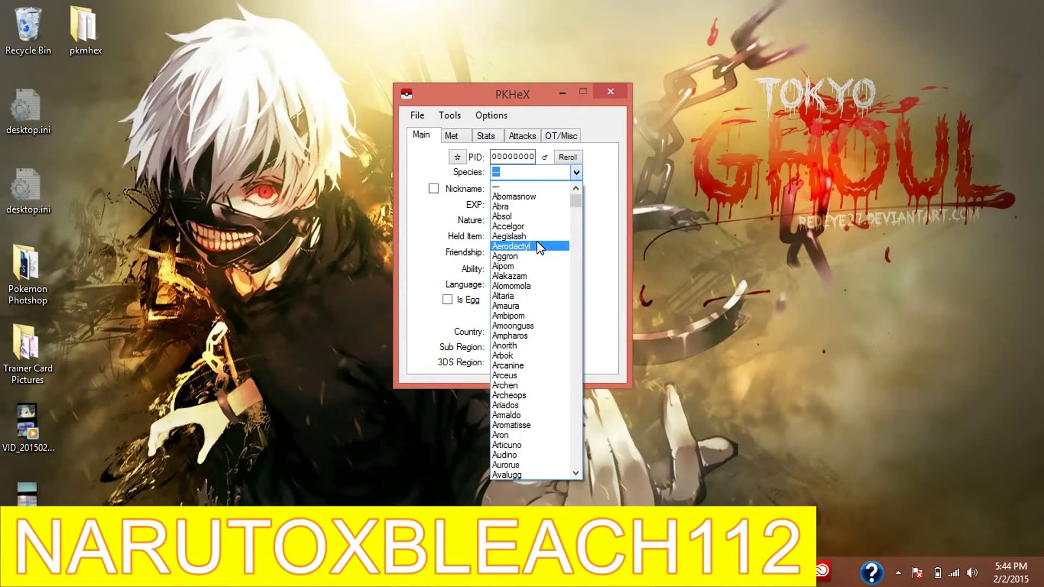
- Set the species to a shiny Mewtwo
{"action": "key", "text": "Escape"}
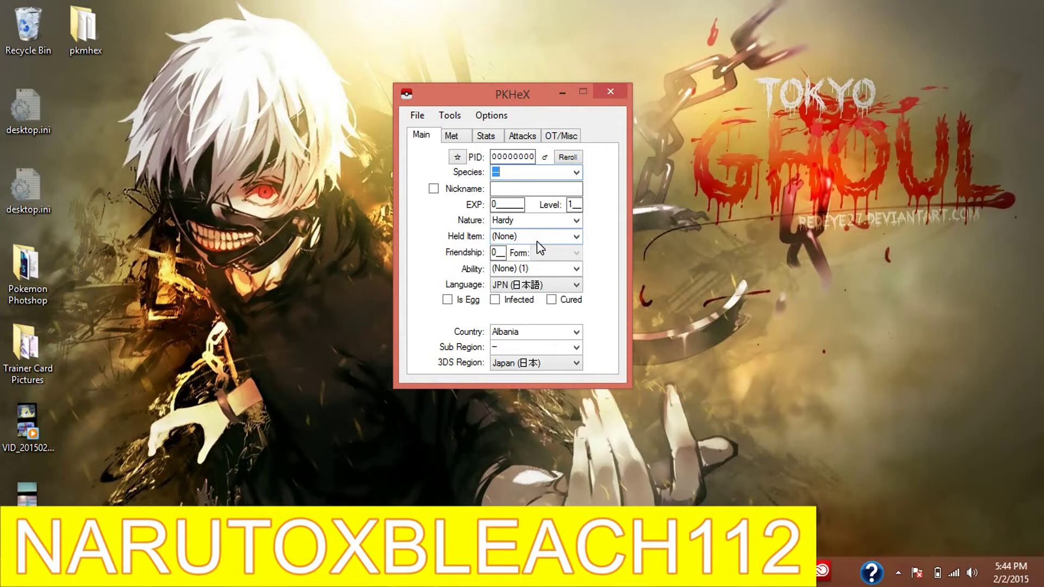
{"action": "type", "text": "Mewtwo"}
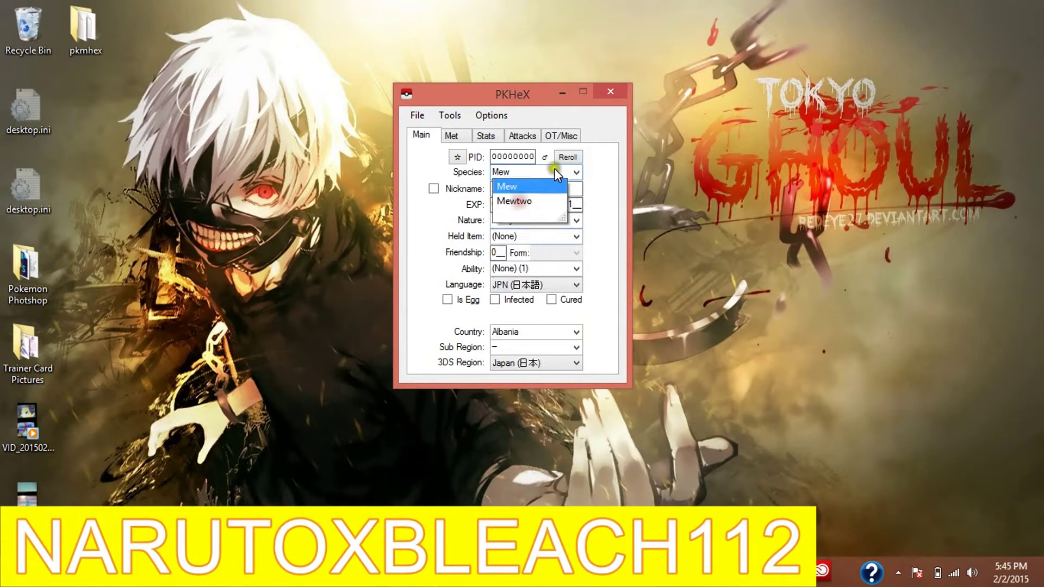
{"action": "left_click", "coordinate": [515, 202]}
{"action": "left_click", "coordinate": [455, 157]}
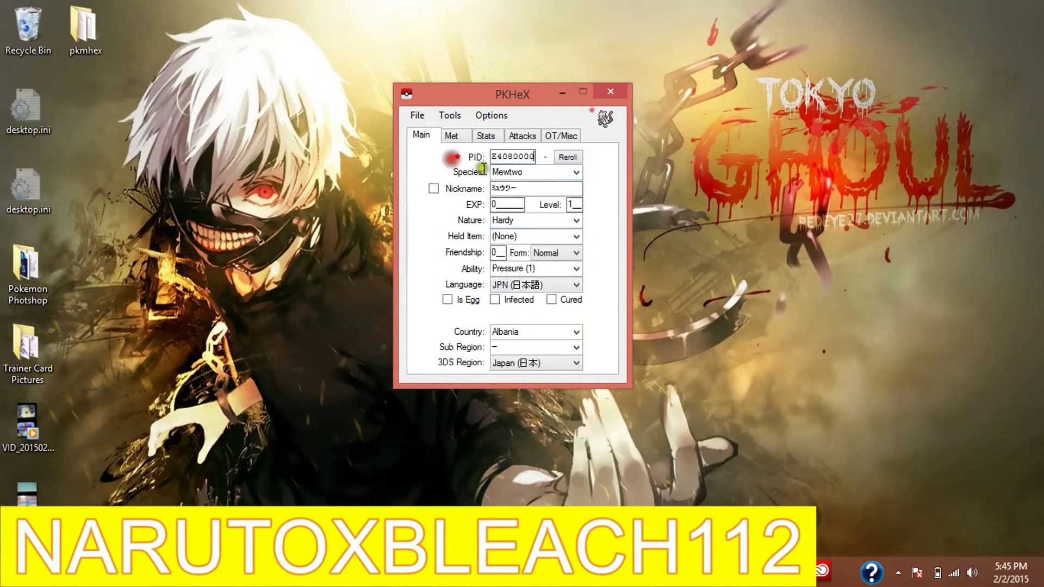
- Give Mewtwo Modest nature, Mega X form, Steadfast (H) ability and ENG language
{"action": "left_click", "coordinate": [576, 220]}
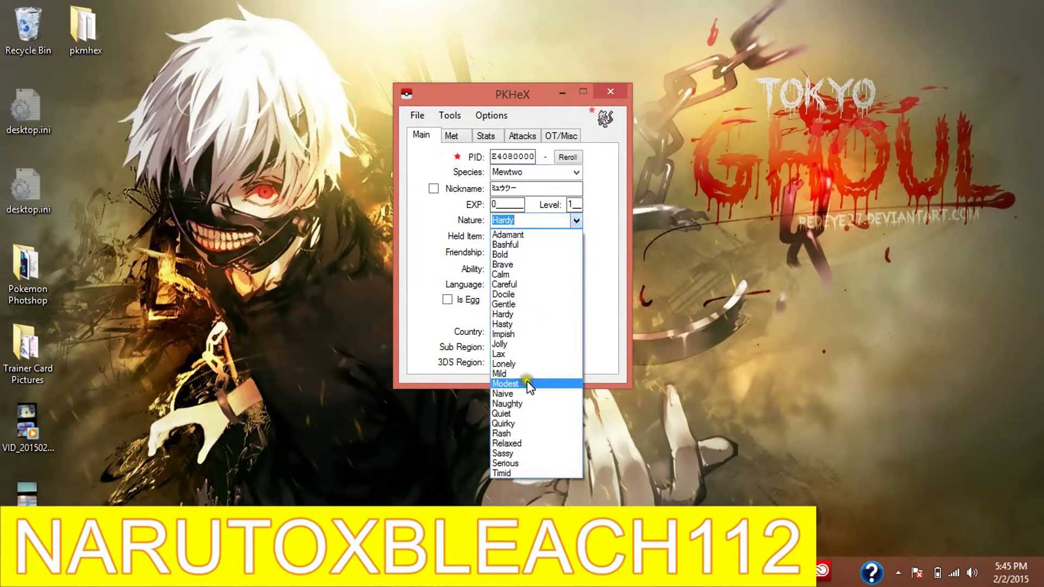
{"action": "left_click", "coordinate": [506, 383]}
{"action": "left_click", "coordinate": [565, 253]}
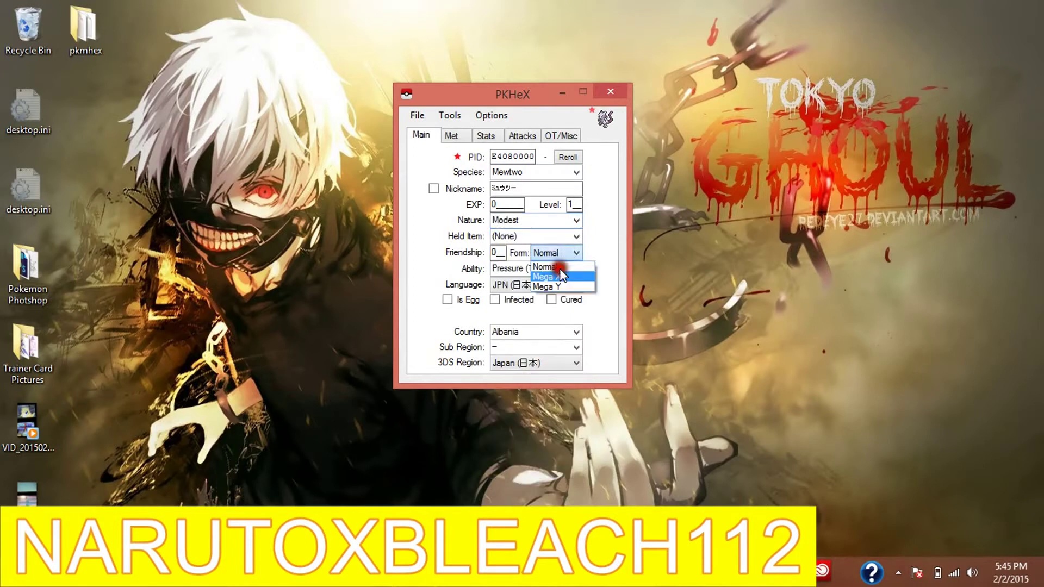
{"action": "left_click", "coordinate": [551, 274]}
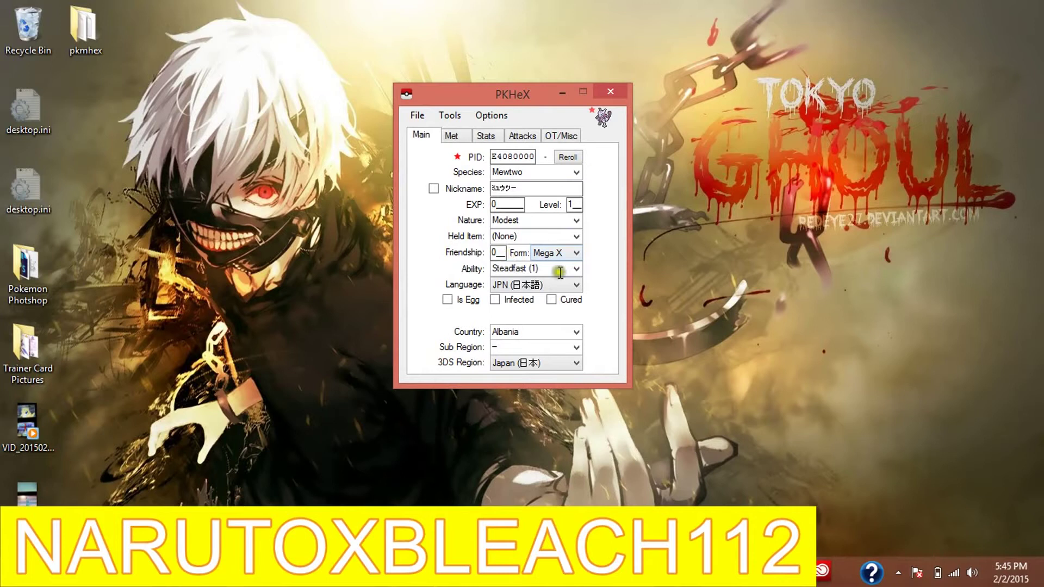
{"action": "left_click", "coordinate": [564, 269]}
{"action": "left_click", "coordinate": [551, 296]}
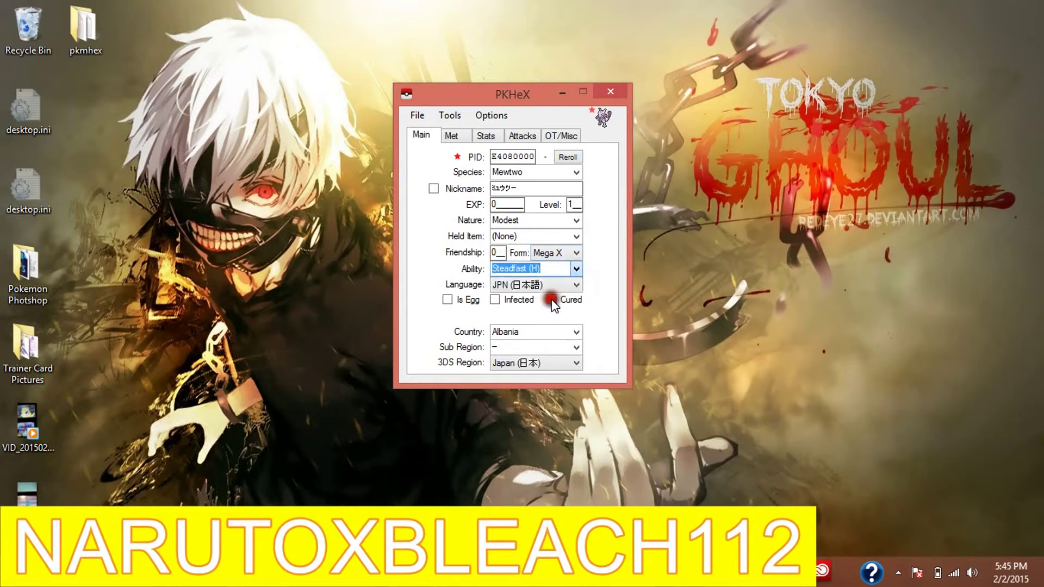
{"action": "left_click", "coordinate": [559, 285]}
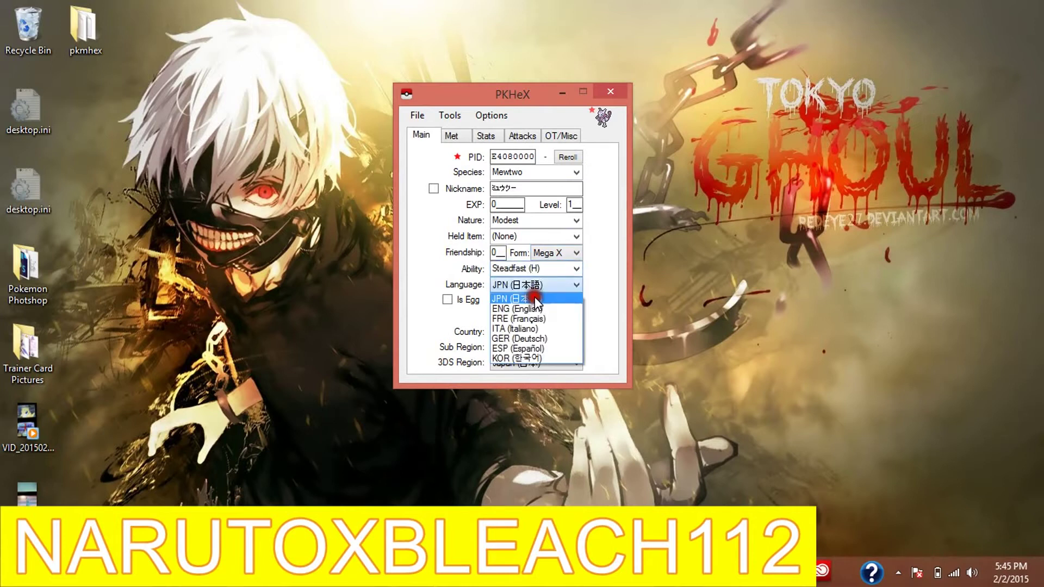
{"action": "left_click", "coordinate": [532, 306]}
- Set country United States, sub region Texas and 3DS region Americas (NA/SA)
{"action": "left_click", "coordinate": [576, 332]}
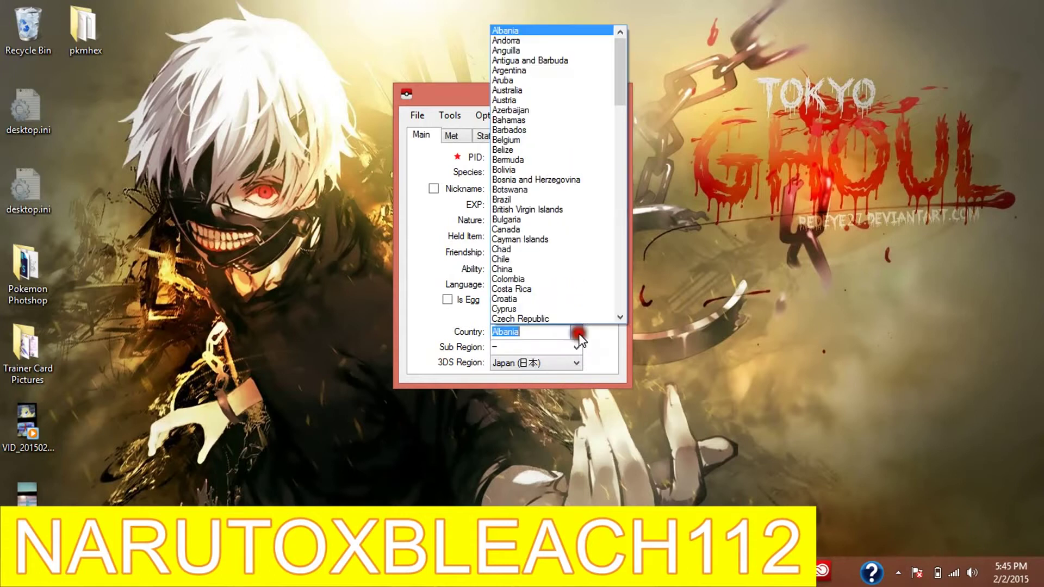
{"action": "type", "text": "u.A.E."}
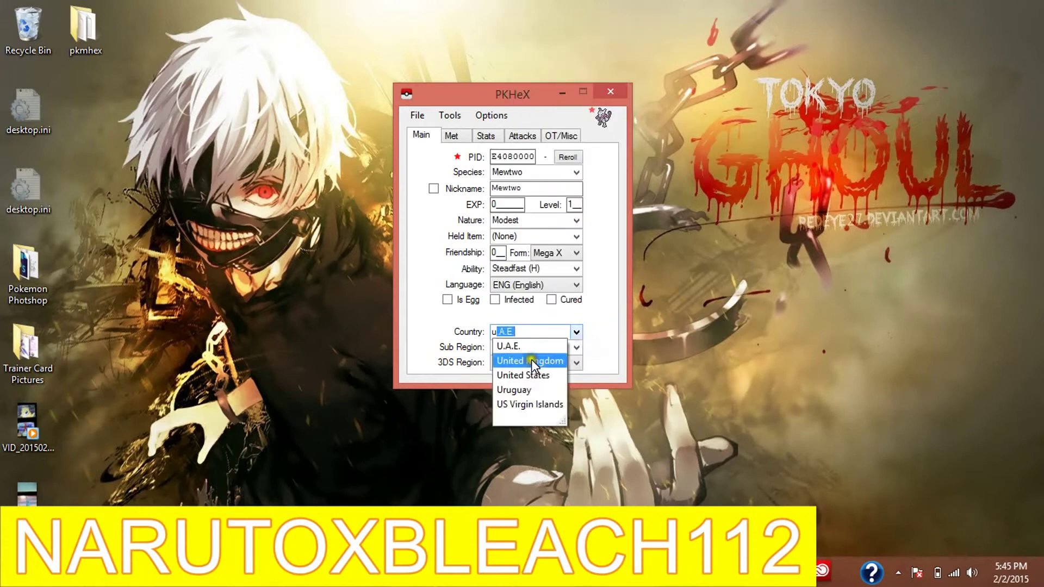
{"action": "left_click", "coordinate": [526, 375]}
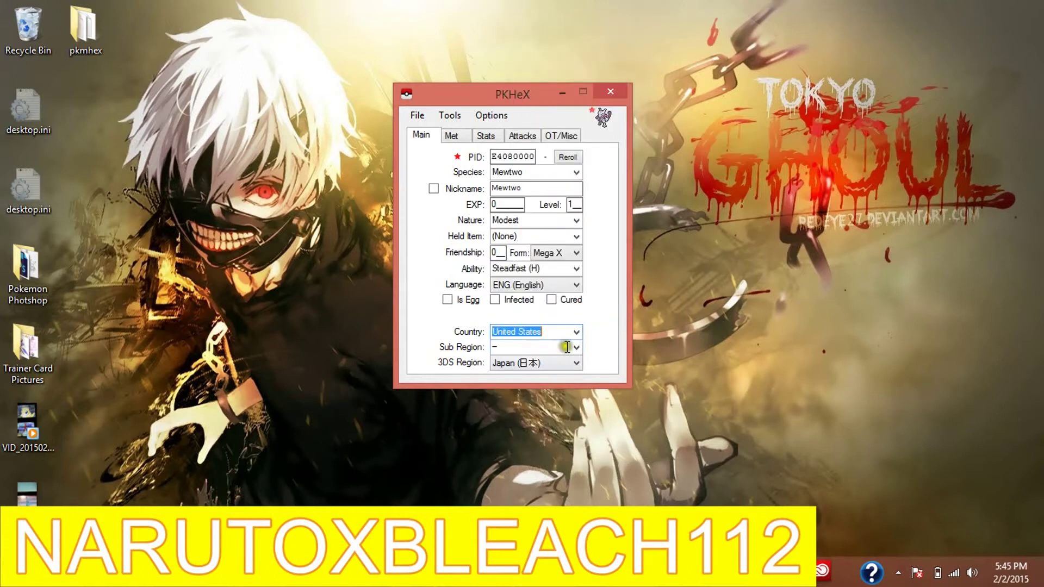
{"action": "left_click", "coordinate": [576, 348]}
{"action": "type", "text": "tennessee"}
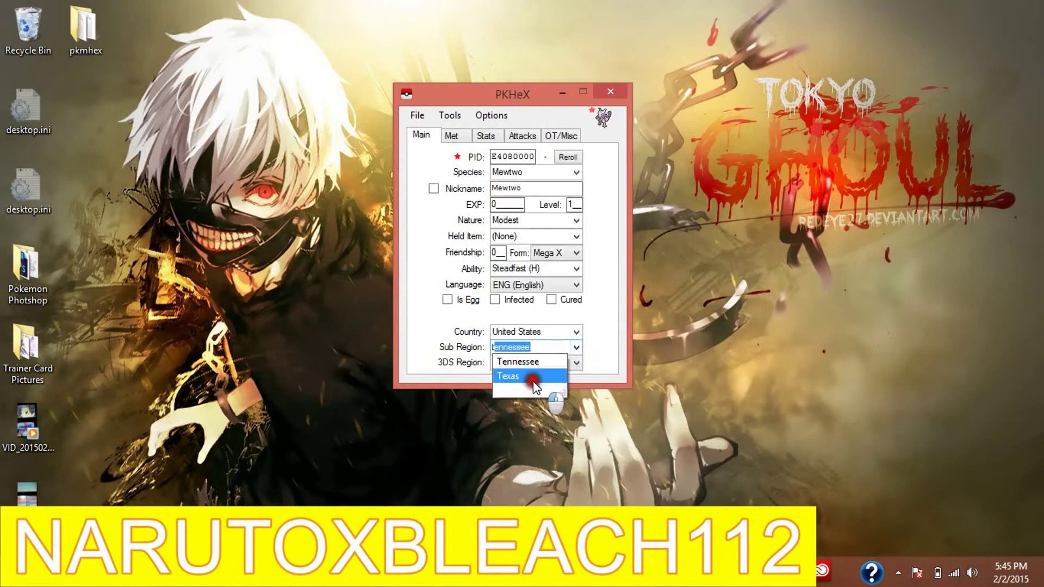
{"action": "left_click", "coordinate": [541, 376]}
{"action": "left_click", "coordinate": [573, 364]}
{"action": "left_click", "coordinate": [533, 388]}
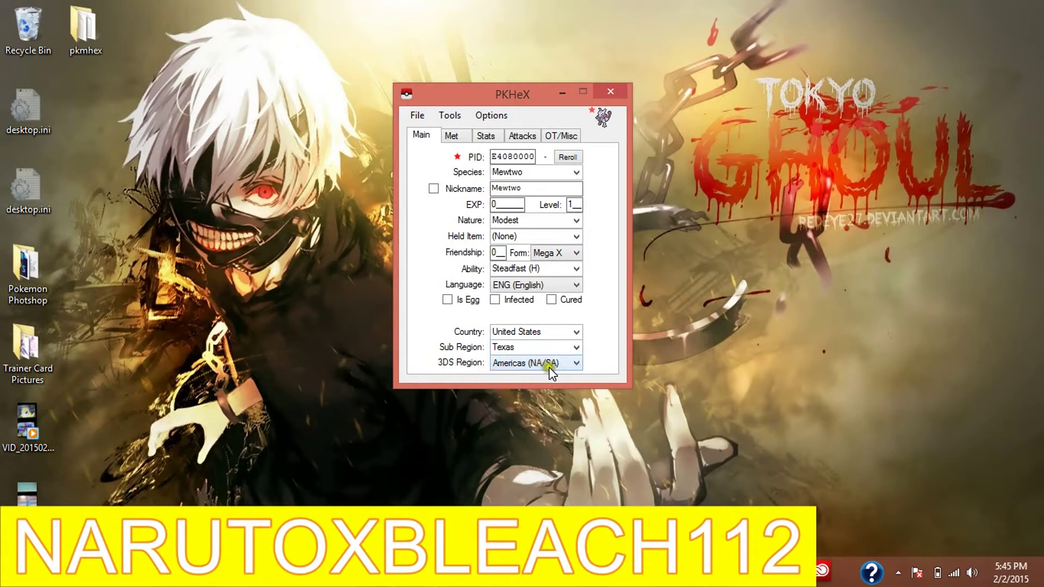
- Set the level to 100 and the held item to Mewtwonite Y
{"action": "left_click", "coordinate": [572, 204]}
{"action": "type", "text": "00"}
{"action": "left_click", "coordinate": [572, 235]}
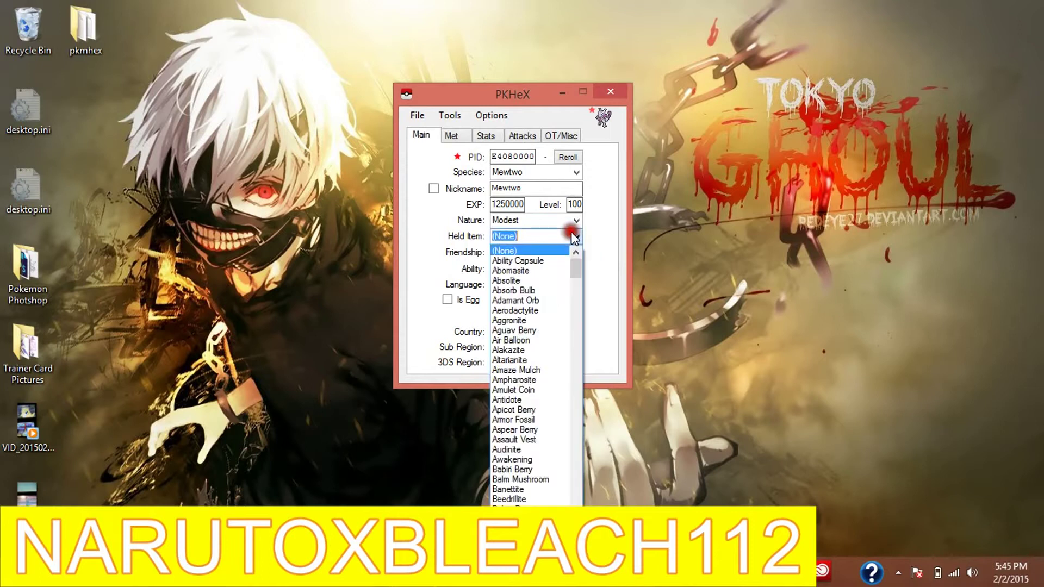
{"action": "type", "text": "met"}
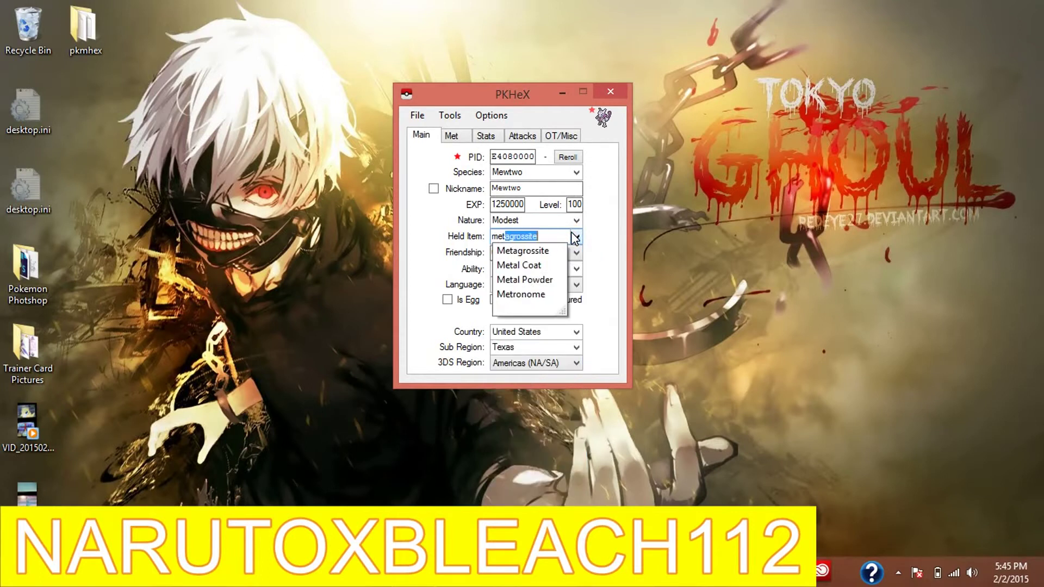
{"action": "key", "text": "BackSpace"}
{"action": "key", "text": "BackSpace"}
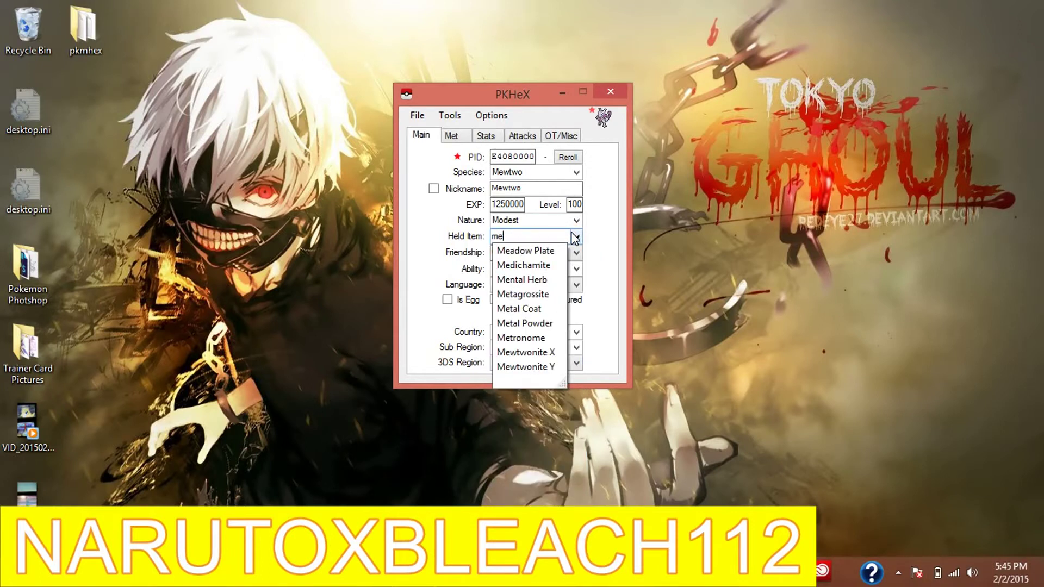
{"action": "key", "text": "Down"}
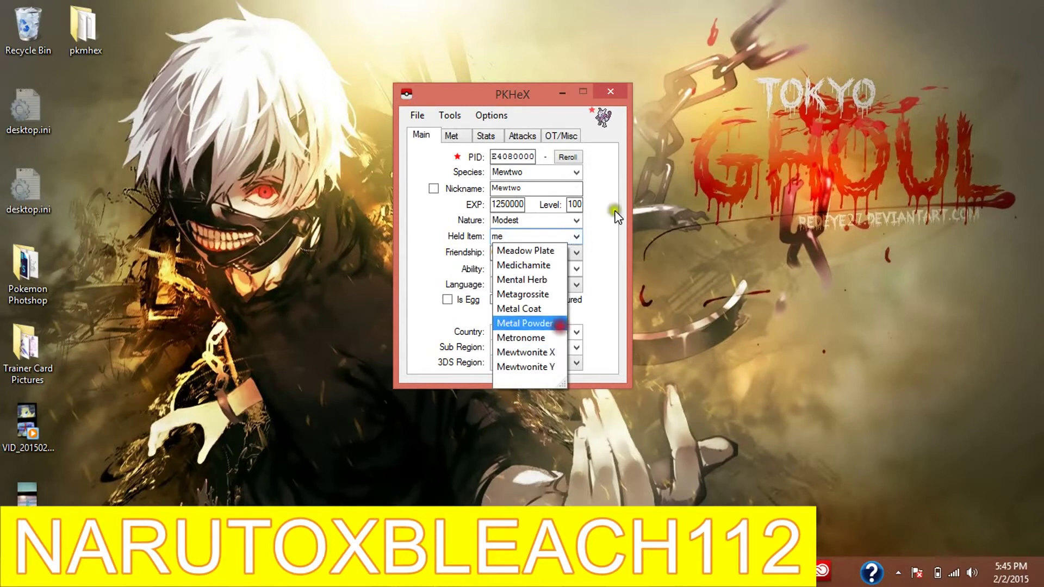
{"action": "key", "text": "Return"}
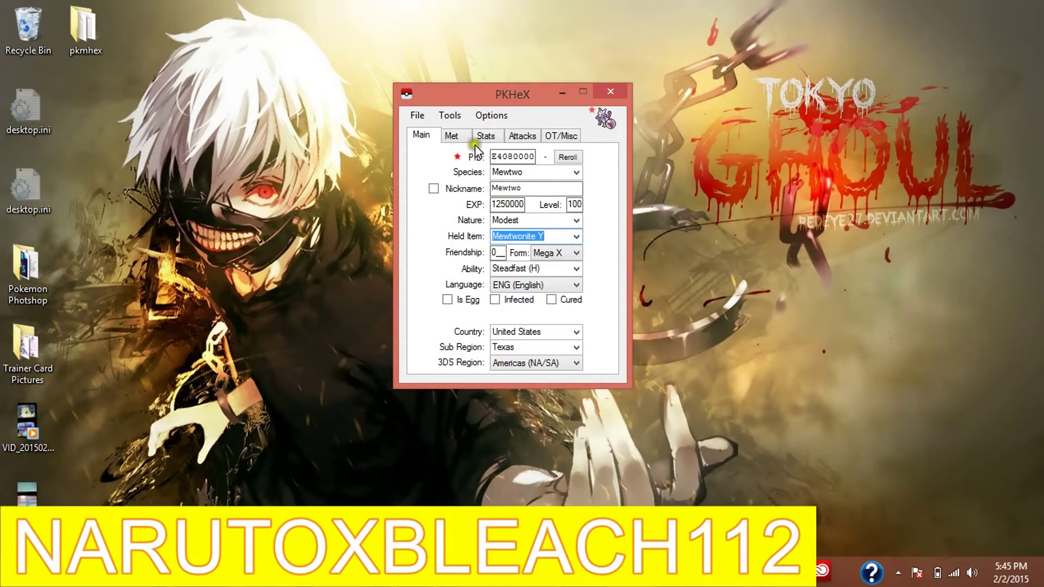
- On the Met tab, set origin game OR and met location Route 109
{"action": "left_click", "coordinate": [451, 136]}
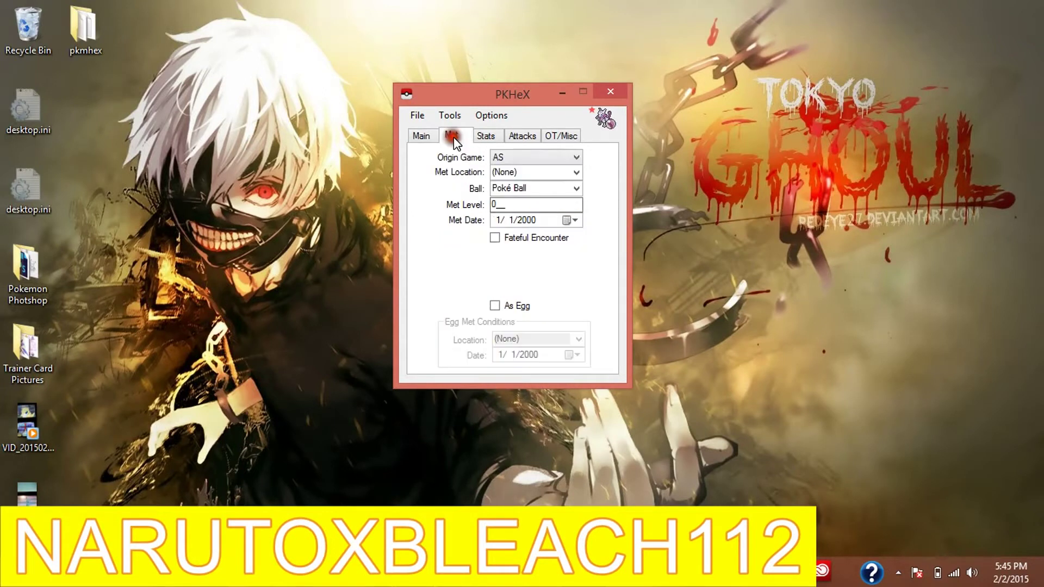
{"action": "left_click", "coordinate": [547, 159]}
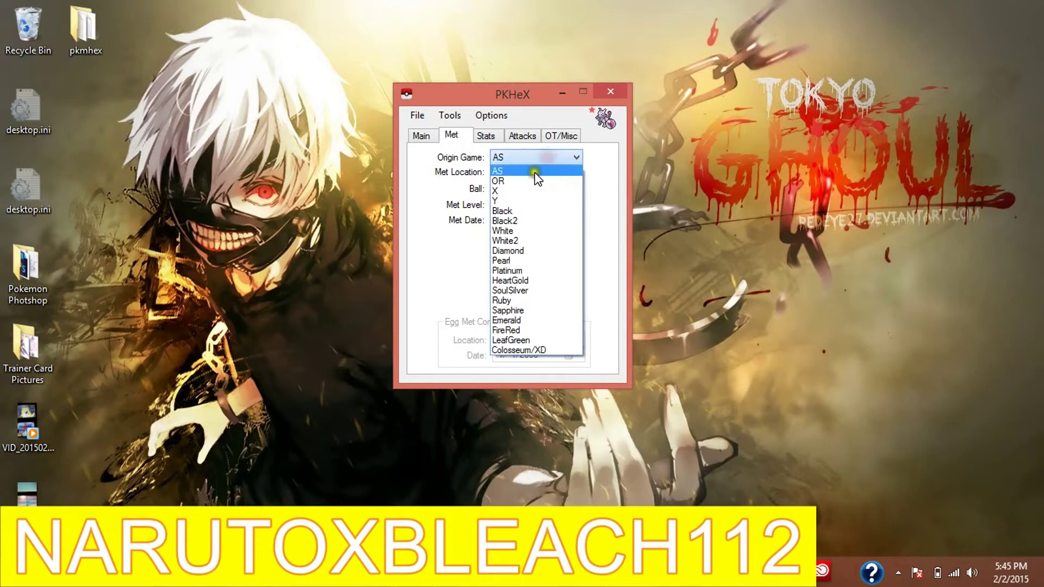
{"action": "left_click", "coordinate": [534, 172]}
{"action": "left_click", "coordinate": [535, 175]}
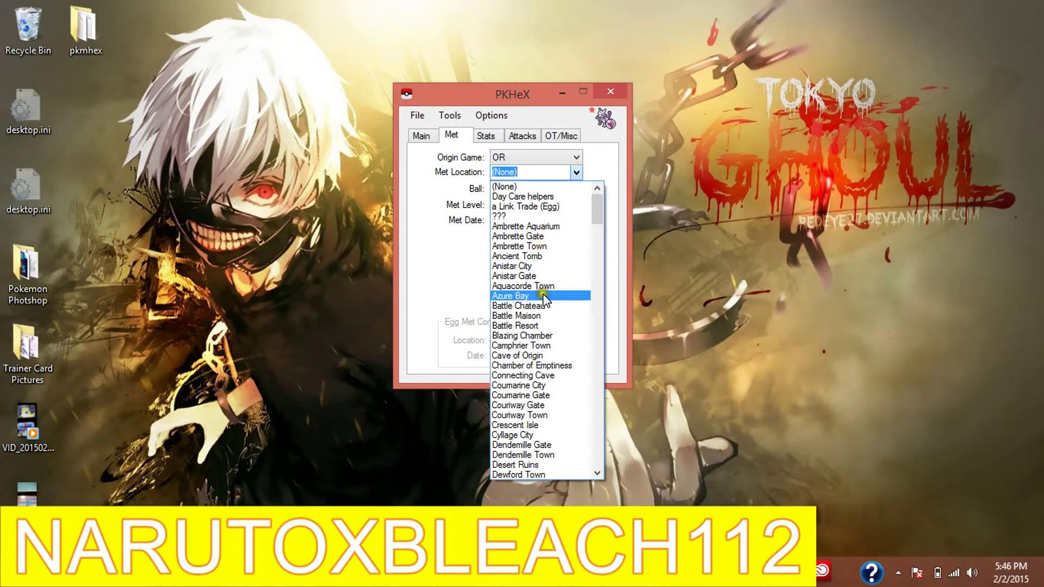
{"action": "type", "text": "route 1"}
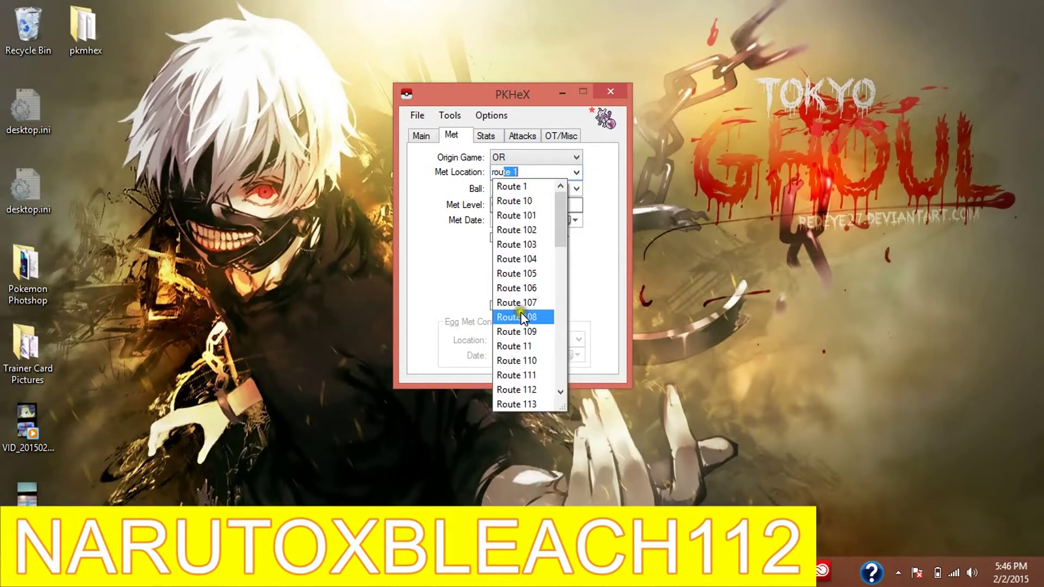
{"action": "left_click", "coordinate": [526, 329]}
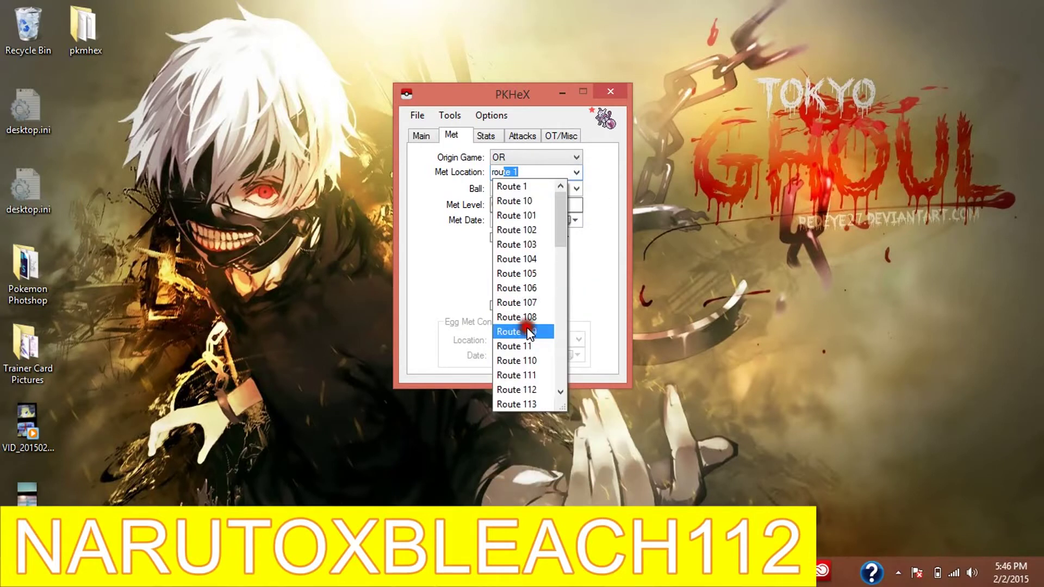
- Set the ball to Dusk Ball and the met level to 50
{"action": "left_click", "coordinate": [576, 189]}
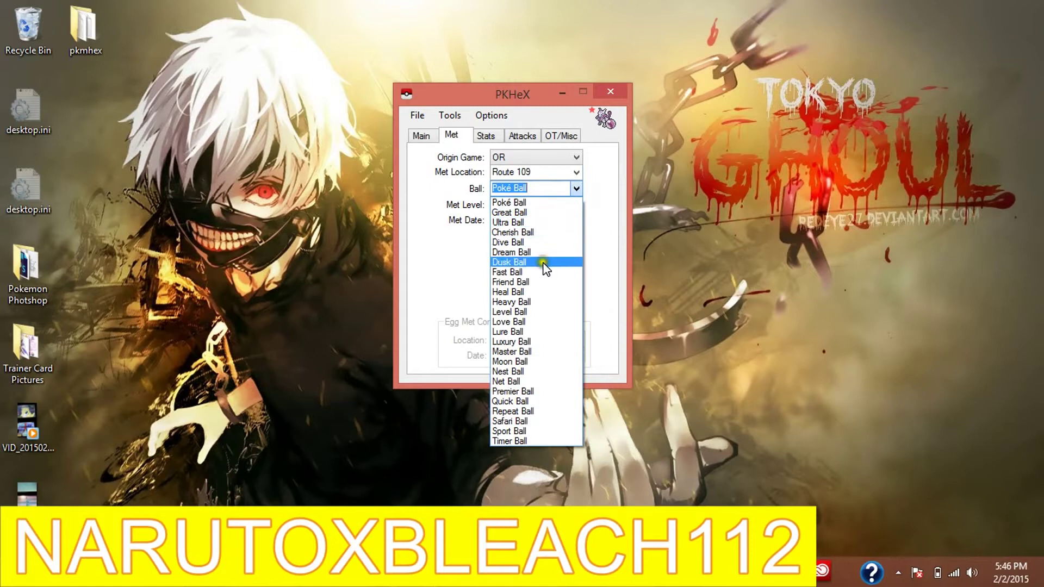
{"action": "left_click", "coordinate": [538, 261]}
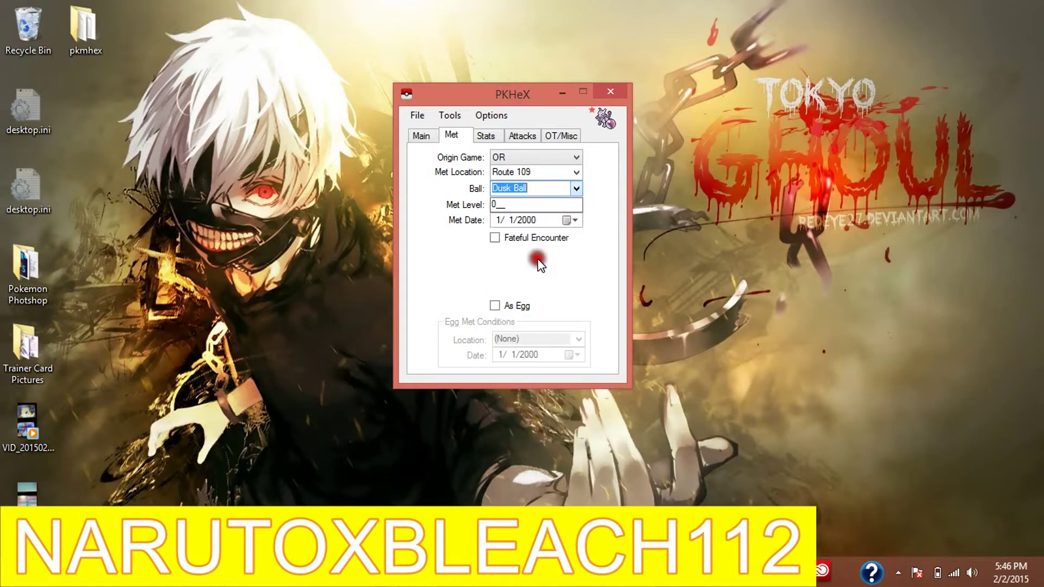
{"action": "left_click", "coordinate": [497, 205]}
{"action": "type", "text": "50_"}
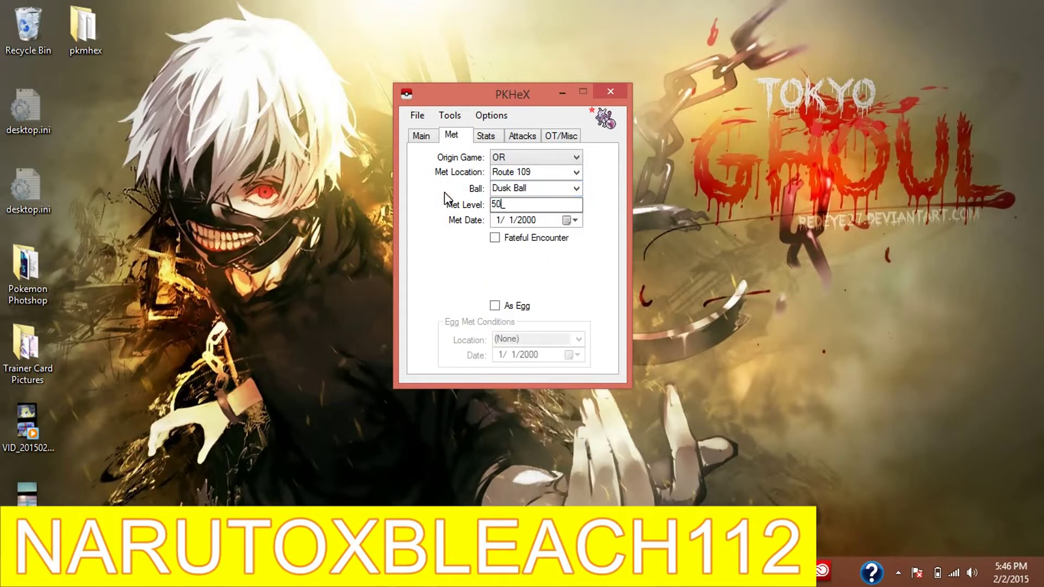
- Pick 2/2/2015 as the met date in the calendar
{"action": "left_click", "coordinate": [563, 219]}
{"action": "left_click", "coordinate": [567, 240]}
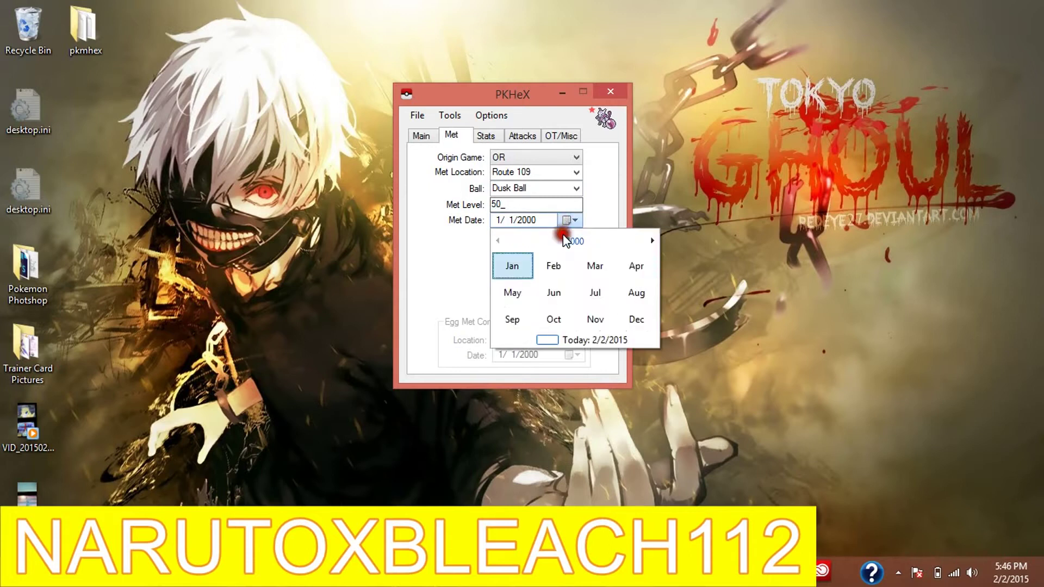
{"action": "left_click", "coordinate": [569, 239]}
{"action": "left_click", "coordinate": [568, 239]}
{"action": "left_click", "coordinate": [593, 267]}
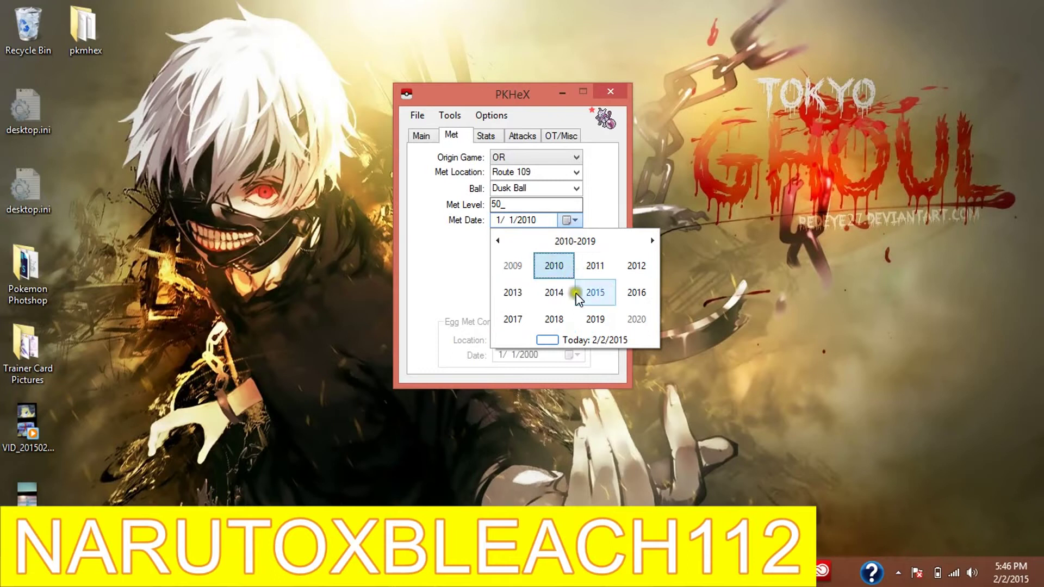
{"action": "left_click", "coordinate": [589, 292]}
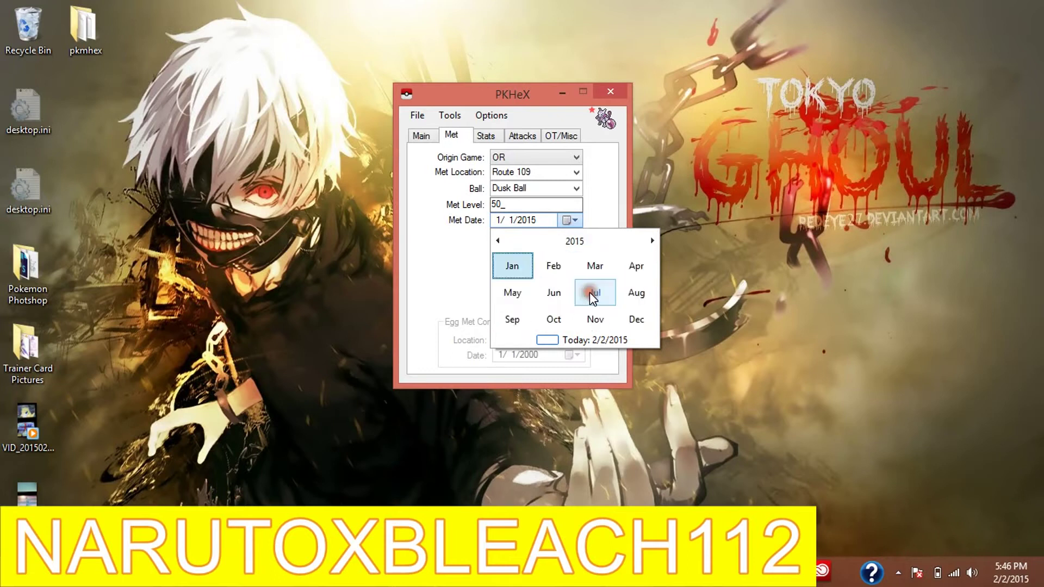
{"action": "left_click", "coordinate": [557, 273]}
{"action": "left_click", "coordinate": [531, 282]}
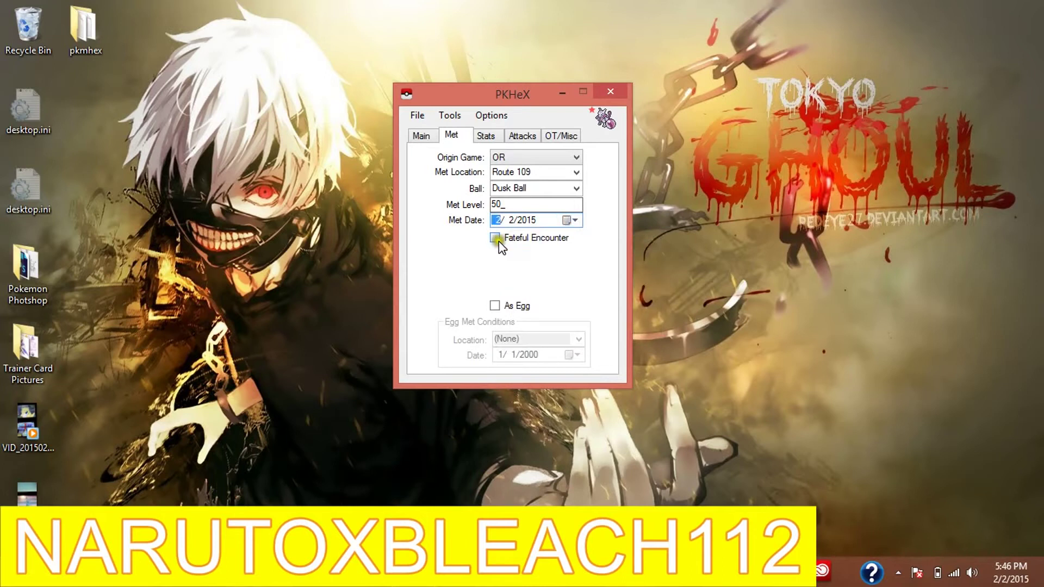
{"action": "left_click", "coordinate": [497, 221]}
- Enter 31 in every IV box on the Stats tab
{"action": "left_click", "coordinate": [486, 136]}
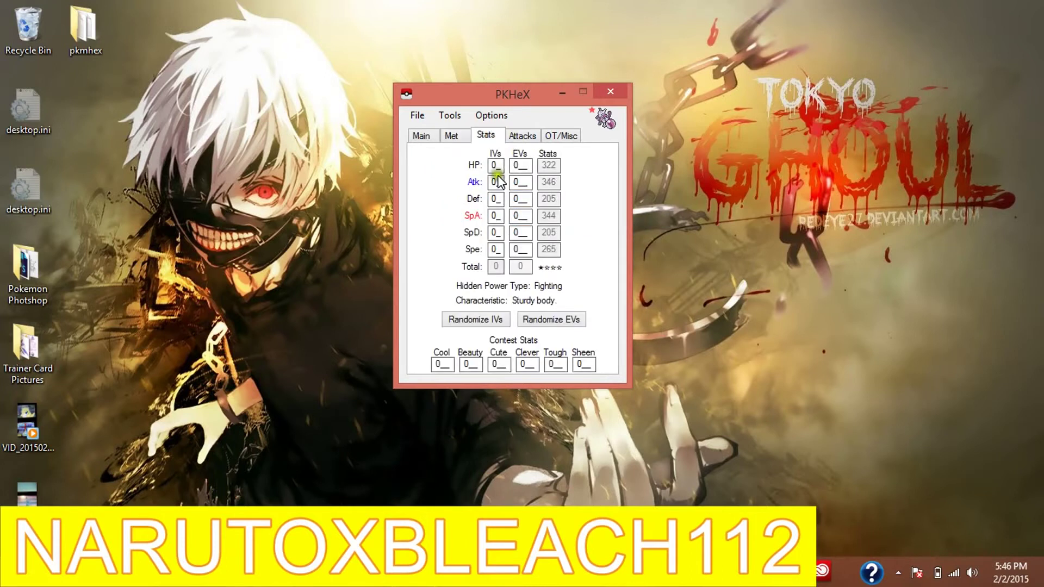
{"action": "type", "text": "3131"}
{"action": "key", "text": "Tab"}
{"action": "type", "text": "31"}
{"action": "key", "text": "Tab"}
{"action": "type", "text": "31"}
{"action": "key", "text": "Tab"}
{"action": "type", "text": "31"}
{"action": "key", "text": "Tab"}
{"action": "type", "text": "31"}
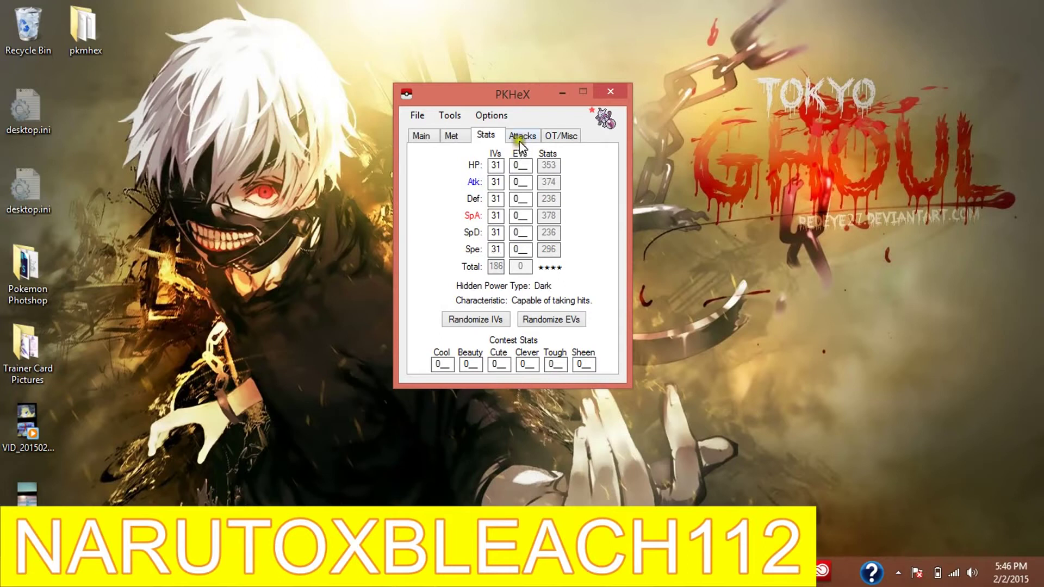
- Look over the Main, Stats and Moves tabs, then show the OT/Misc trainer details
{"action": "left_click", "coordinate": [433, 132]}
{"action": "left_click", "coordinate": [484, 136]}
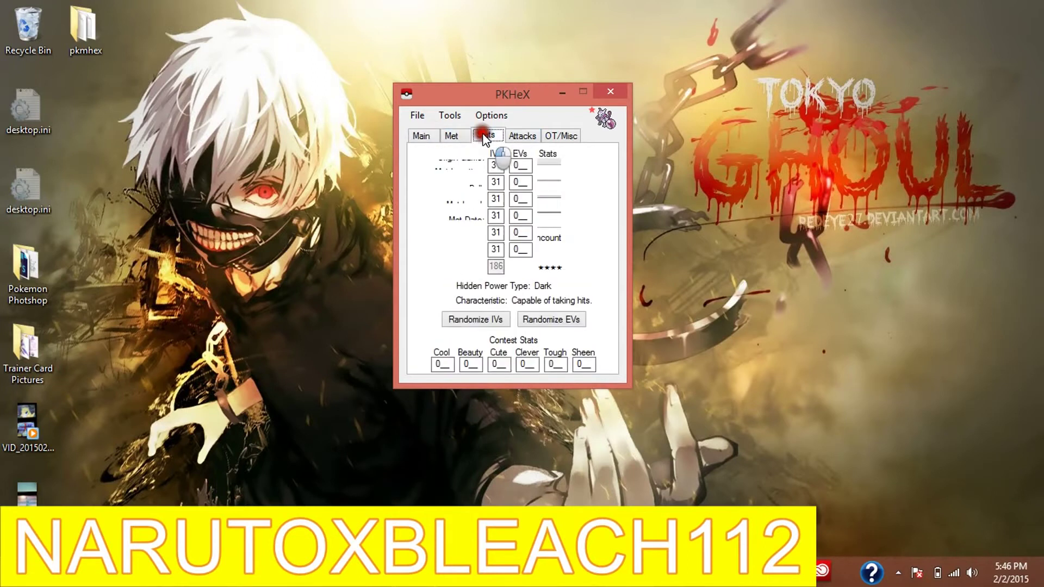
{"action": "left_click", "coordinate": [520, 135]}
{"action": "left_click", "coordinate": [551, 138]}
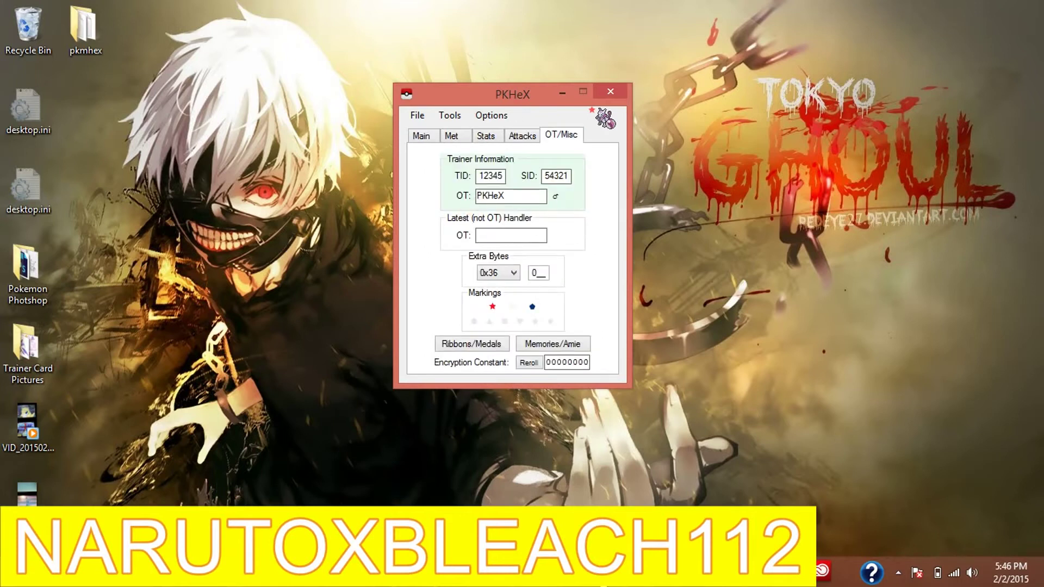
- Enter the trainer ID and secret ID copied from the sticky note
{"action": "key", "text": "alt+Tab"}
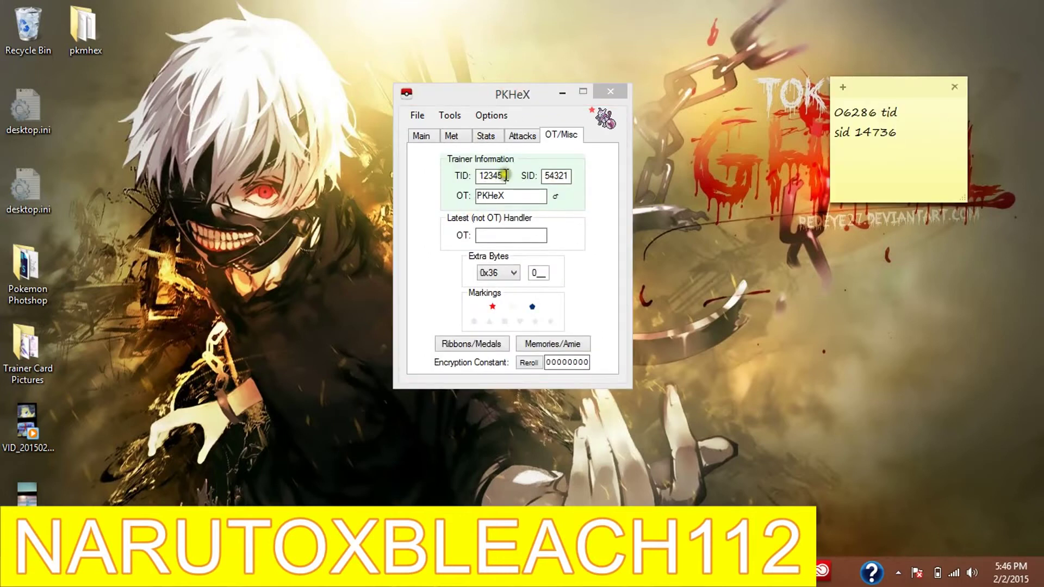
{"action": "left_click", "coordinate": [448, 177]}
{"action": "type", "text": "06"}
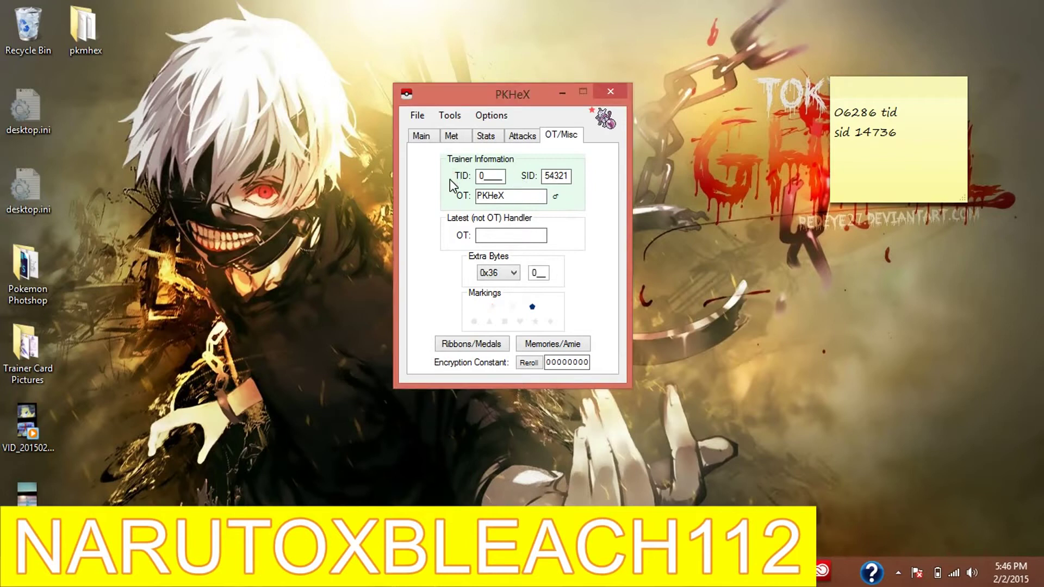
{"action": "type", "text": "286"}
{"action": "key", "text": "Tab"}
{"action": "type", "text": "14736"}
{"action": "left_click", "coordinate": [897, 132]}
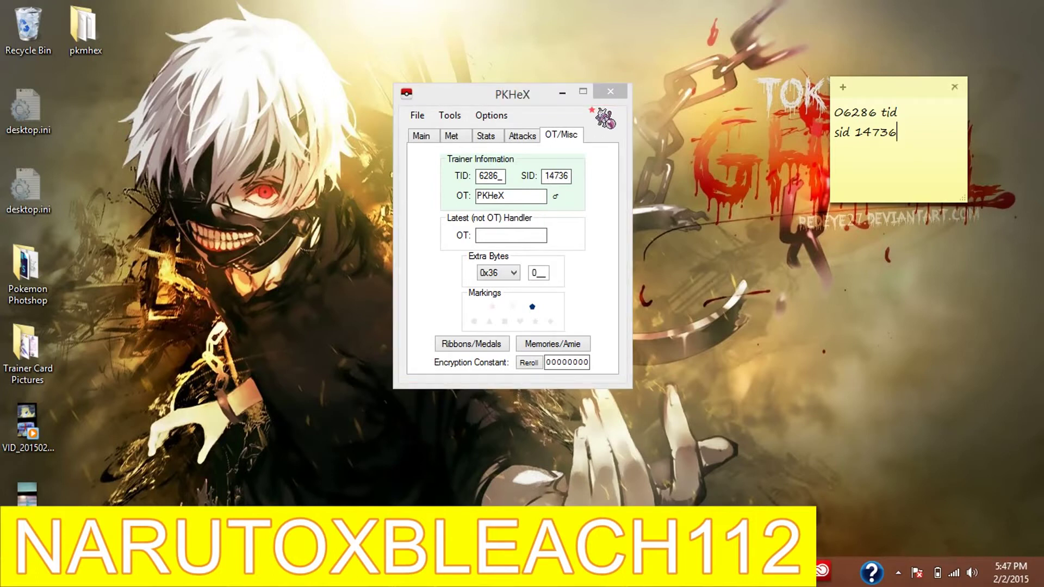
- Fill in the trainer name as both original trainer and latest handler
{"action": "left_click", "coordinate": [521, 190]}
{"action": "double_click", "coordinate": [521, 190]}
{"action": "type", "text": "Sh"}
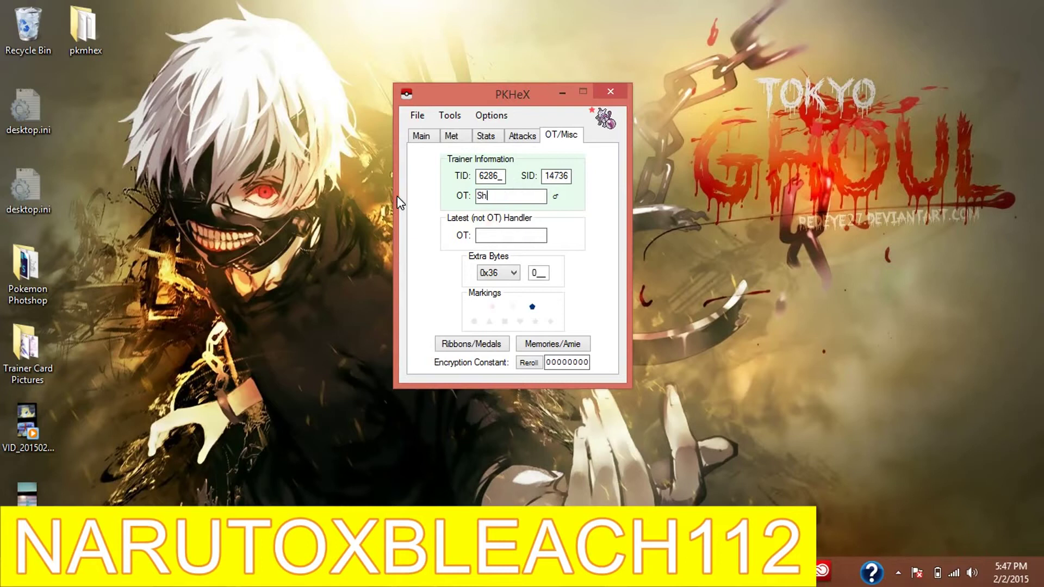
{"action": "type", "text": "inichi"}
{"action": "left_click", "coordinate": [511, 227]}
{"action": "type", "text": "Shinichi"}
- Give Mewtwo every ribbon in the Ribbon / Medal Editor and save
{"action": "left_click", "coordinate": [520, 235]}
{"action": "left_click", "coordinate": [485, 346]}
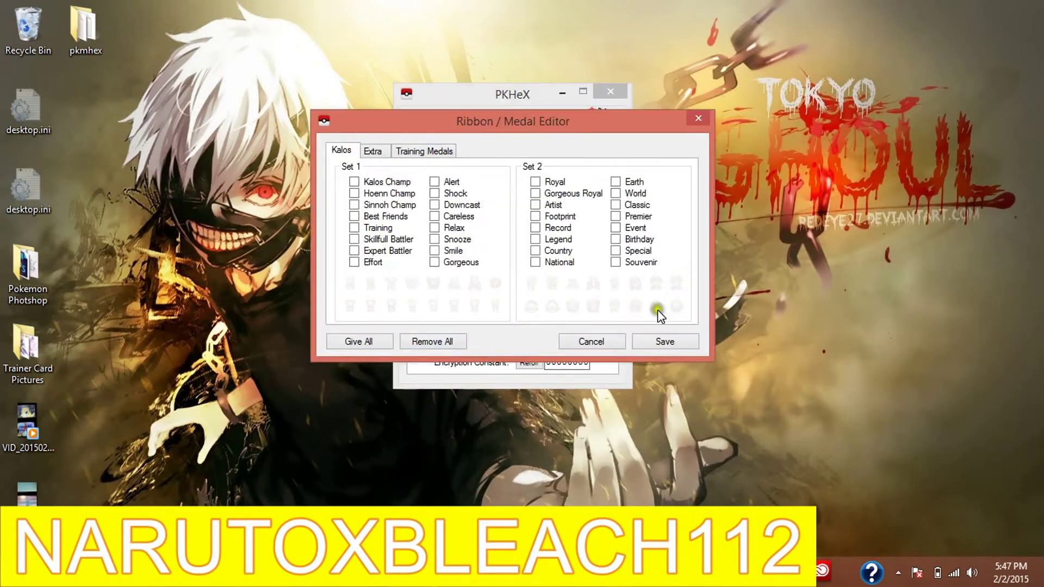
{"action": "left_click", "coordinate": [386, 342]}
{"action": "left_click", "coordinate": [665, 344]}
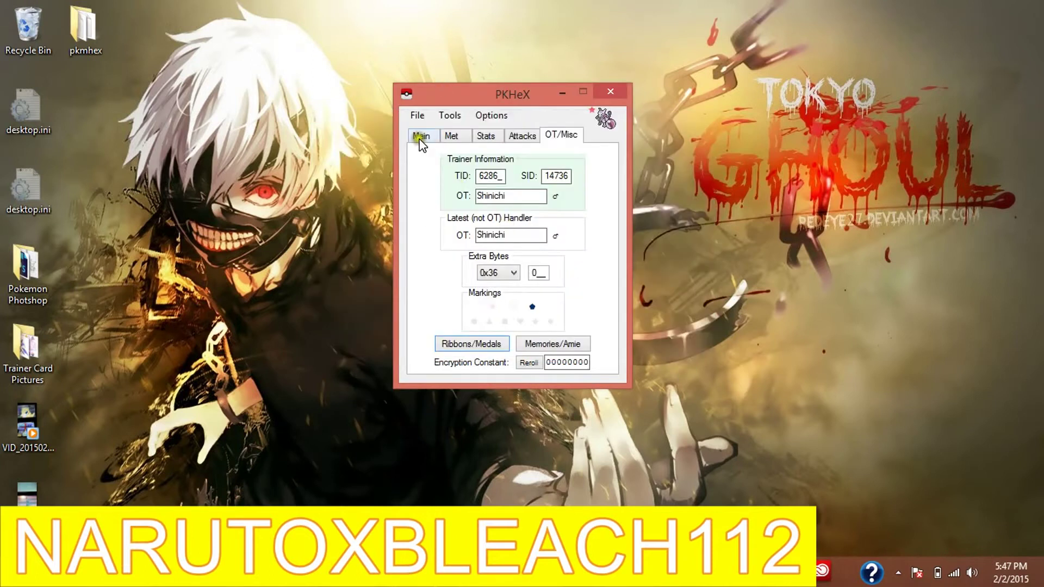
- Mark Mewtwo with the circle, triangle and square markings
{"action": "left_click", "coordinate": [487, 310]}
{"action": "left_click", "coordinate": [474, 321]}
{"action": "left_click", "coordinate": [490, 322]}
{"action": "left_click", "coordinate": [509, 322]}
{"action": "left_click", "coordinate": [521, 322]}
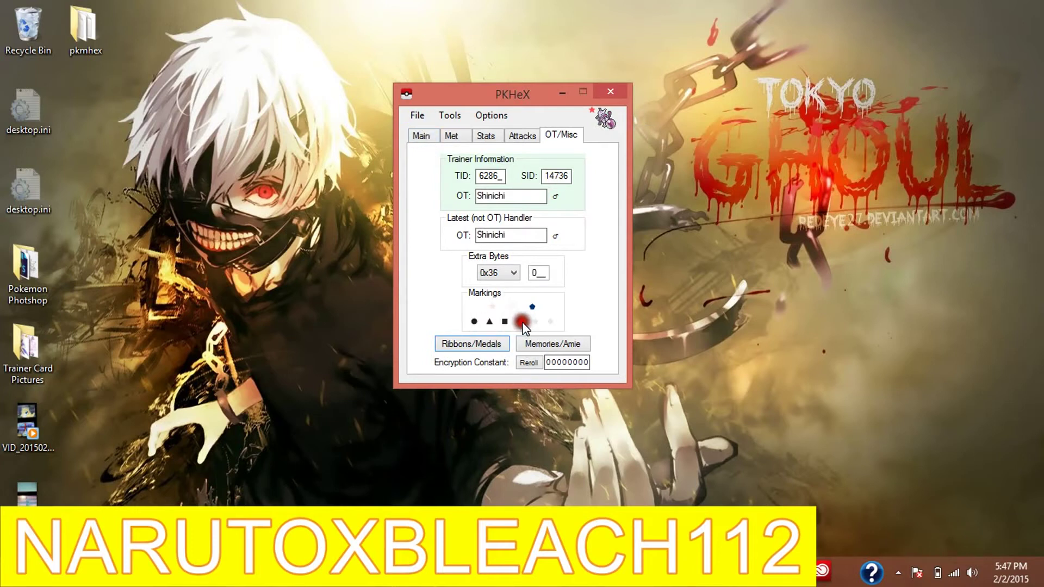